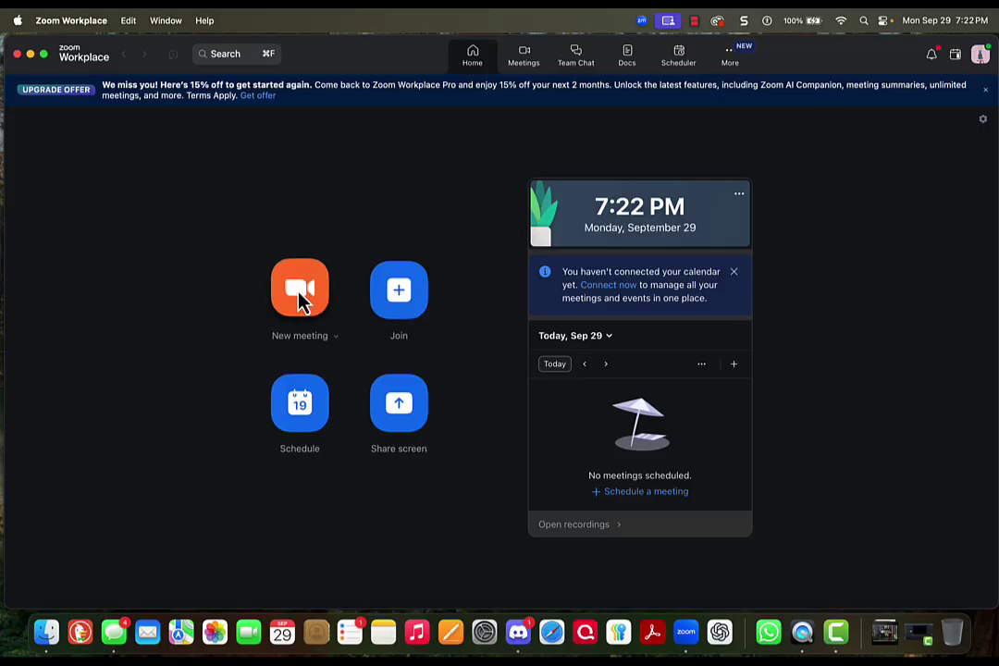
- Start a new meeting, unmute the microphone and hide the captions
{"action": "left_click", "coordinate": [299, 291]}
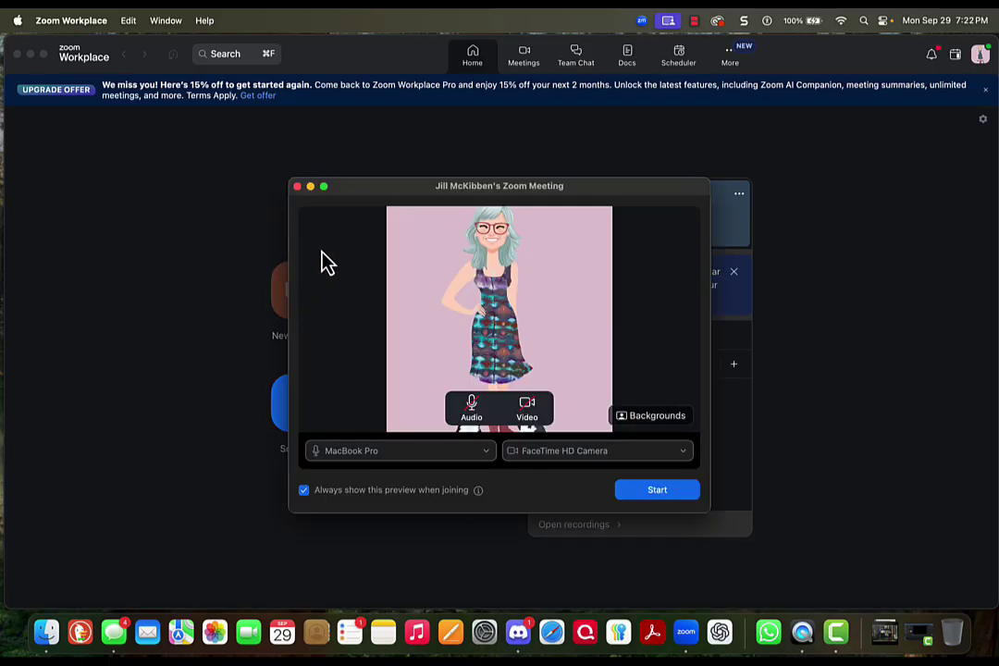
{"action": "left_click", "coordinate": [655, 492]}
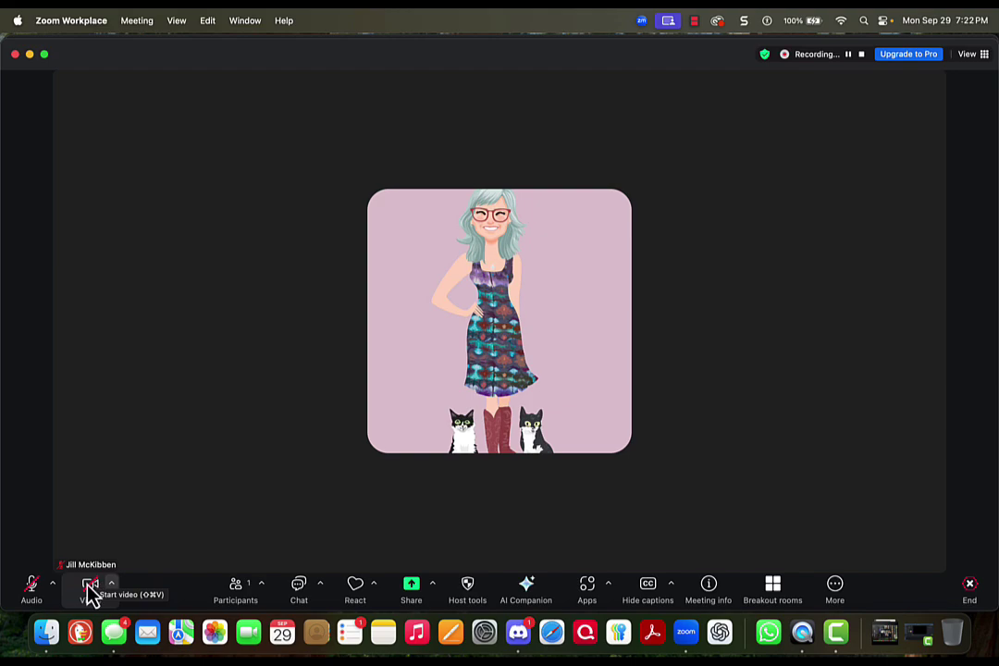
{"action": "left_click", "coordinate": [32, 592]}
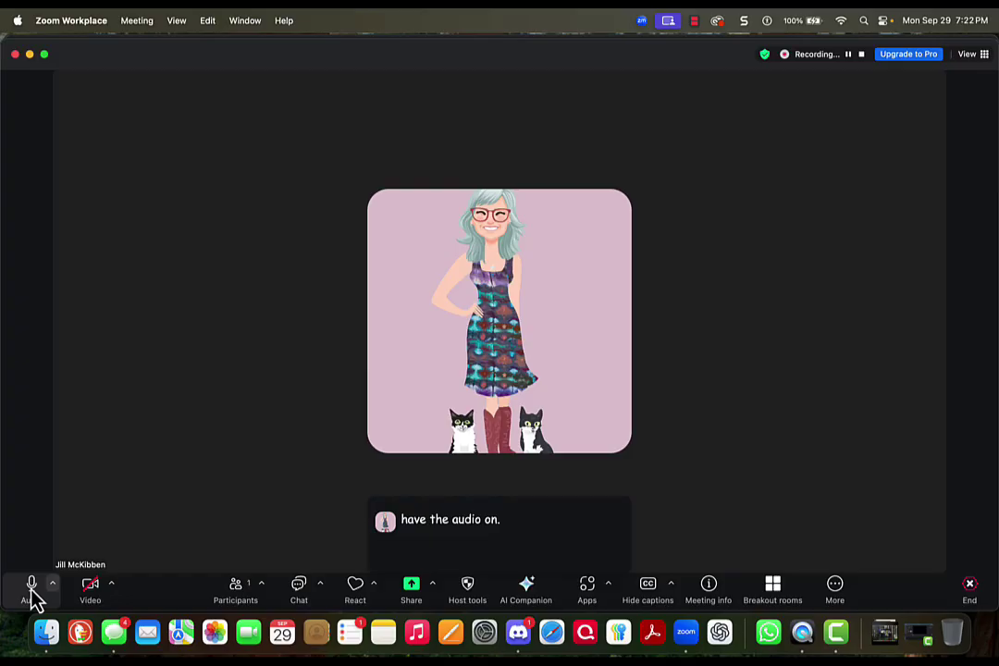
{"action": "left_click", "coordinate": [649, 596]}
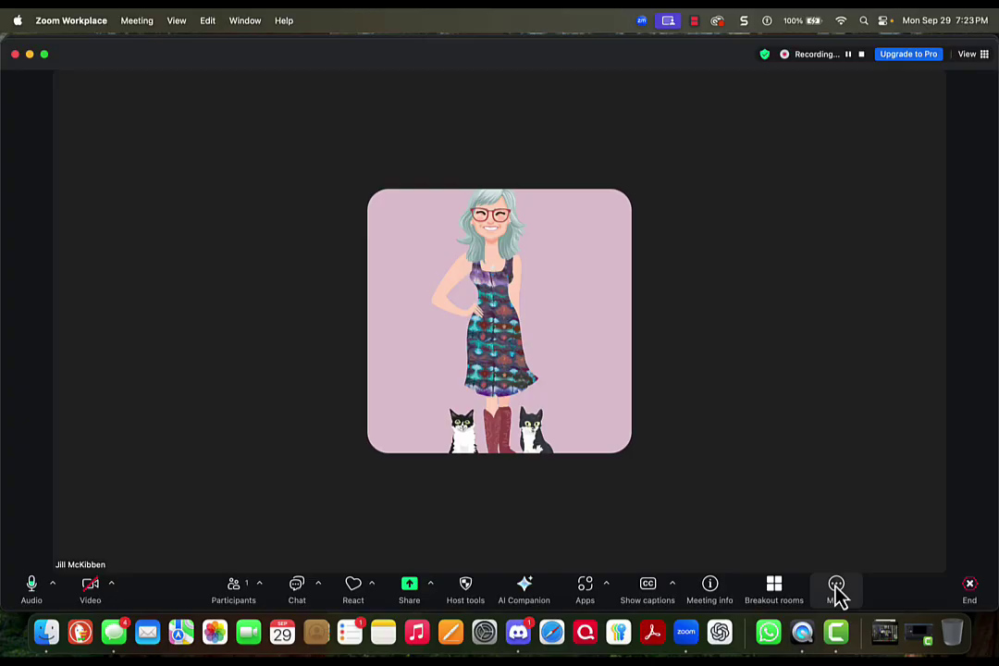
- Search the meeting's addable apps for "timer", add the app named simply Timer and open it
{"action": "left_click", "coordinate": [585, 592]}
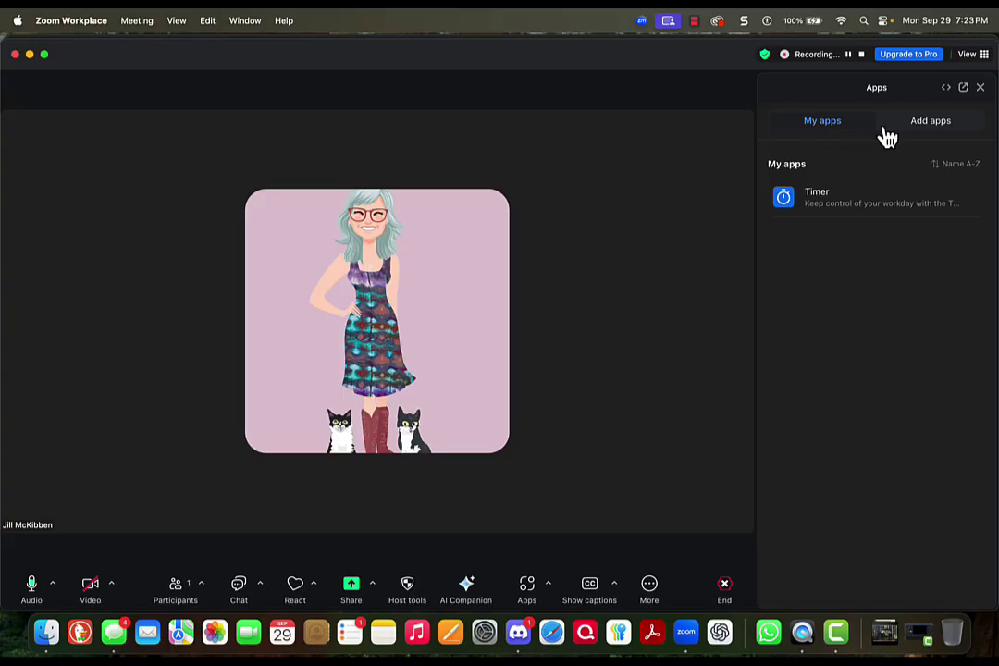
{"action": "left_click", "coordinate": [927, 130]}
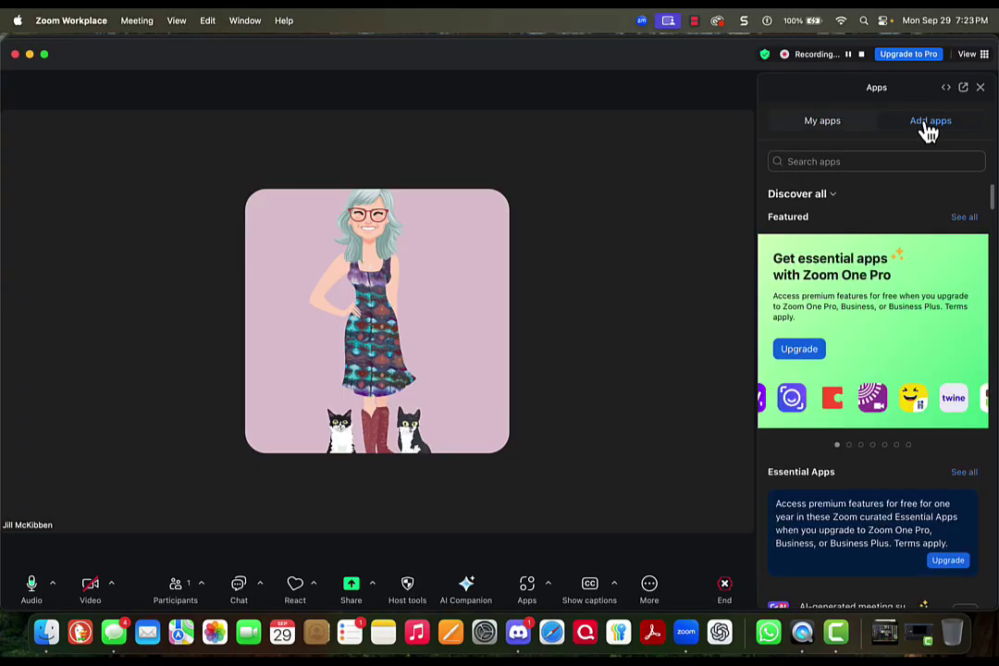
{"action": "left_click", "coordinate": [788, 162]}
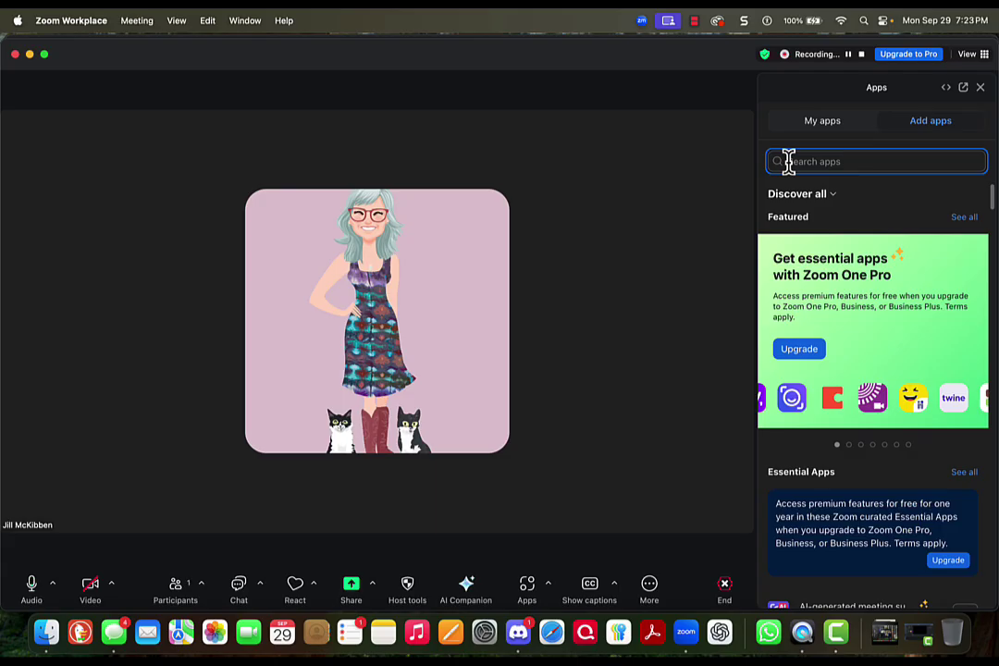
{"action": "type", "text": "timer"}
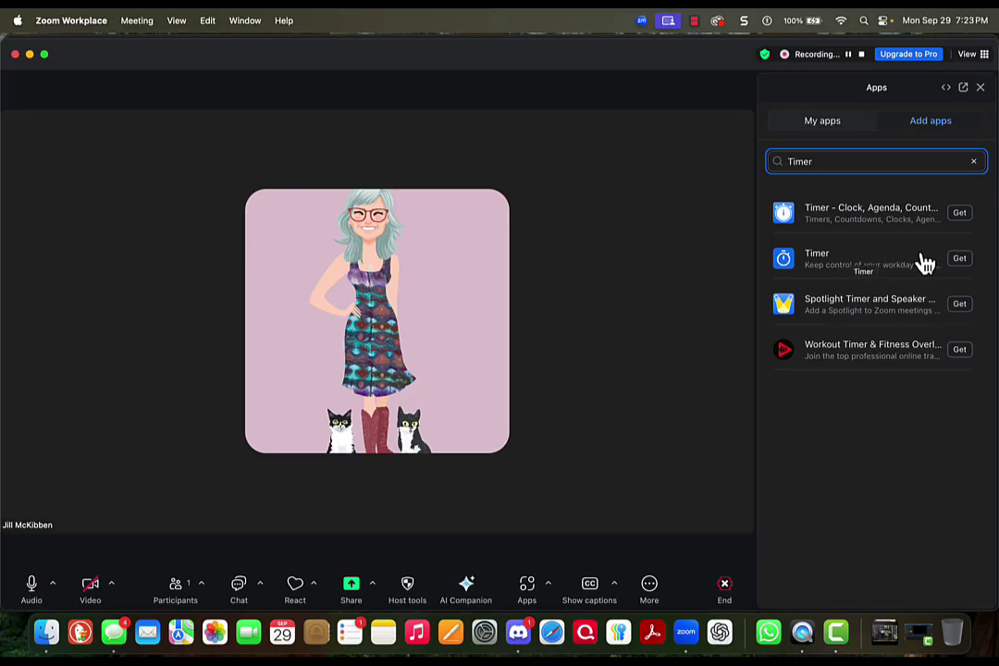
{"action": "left_click", "coordinate": [962, 261]}
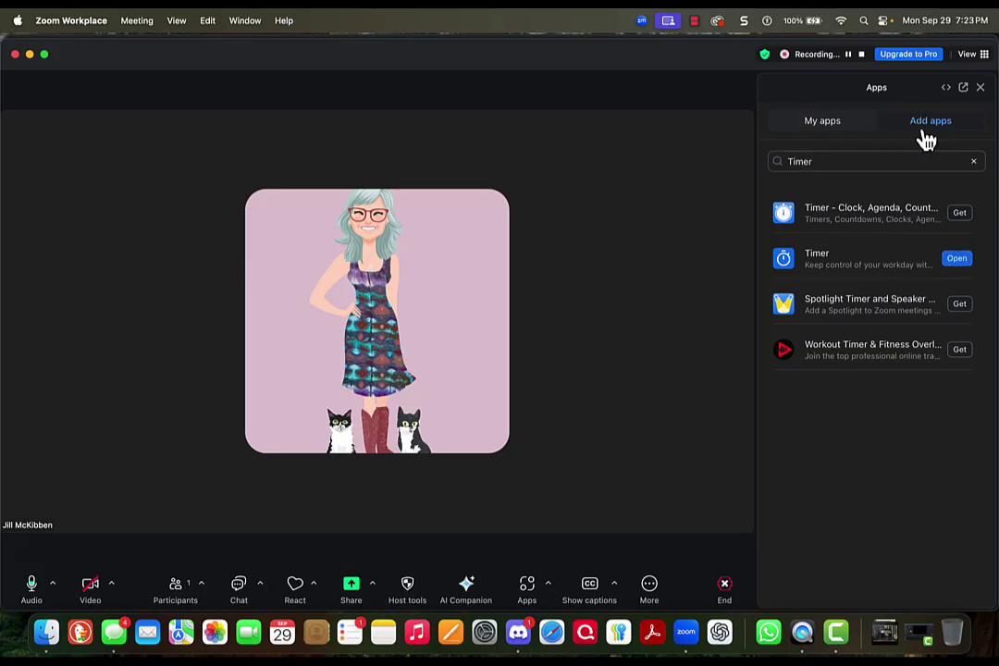
{"action": "left_click", "coordinate": [957, 259]}
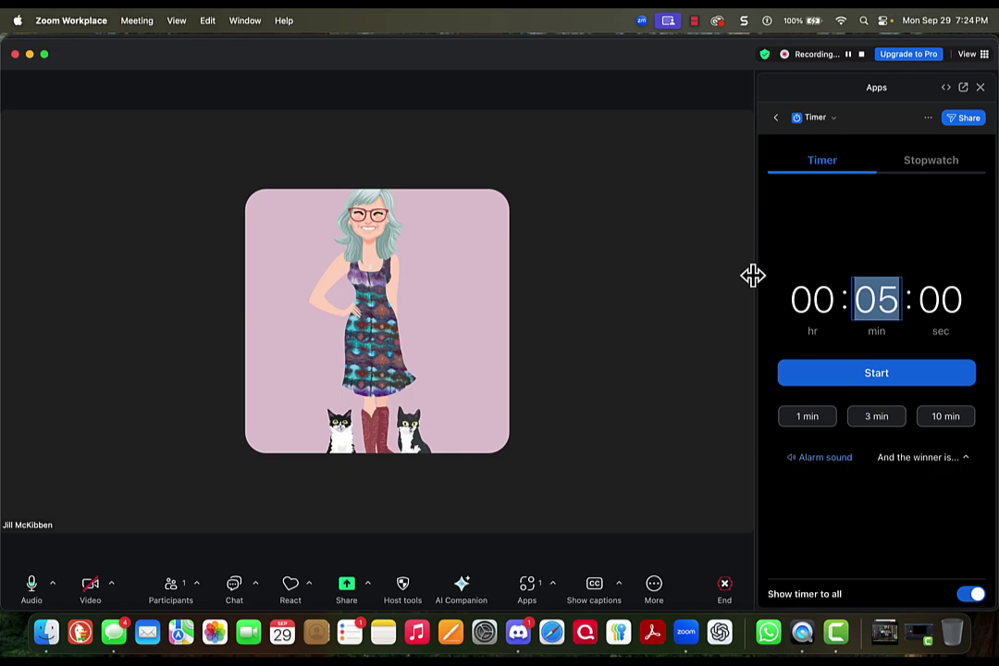
- Widen the Timer app's pane to about half the window, and turn Show timer to all off and on again
{"action": "left_click_drag", "start_coordinate": [752, 274], "coordinate": [471, 294]}
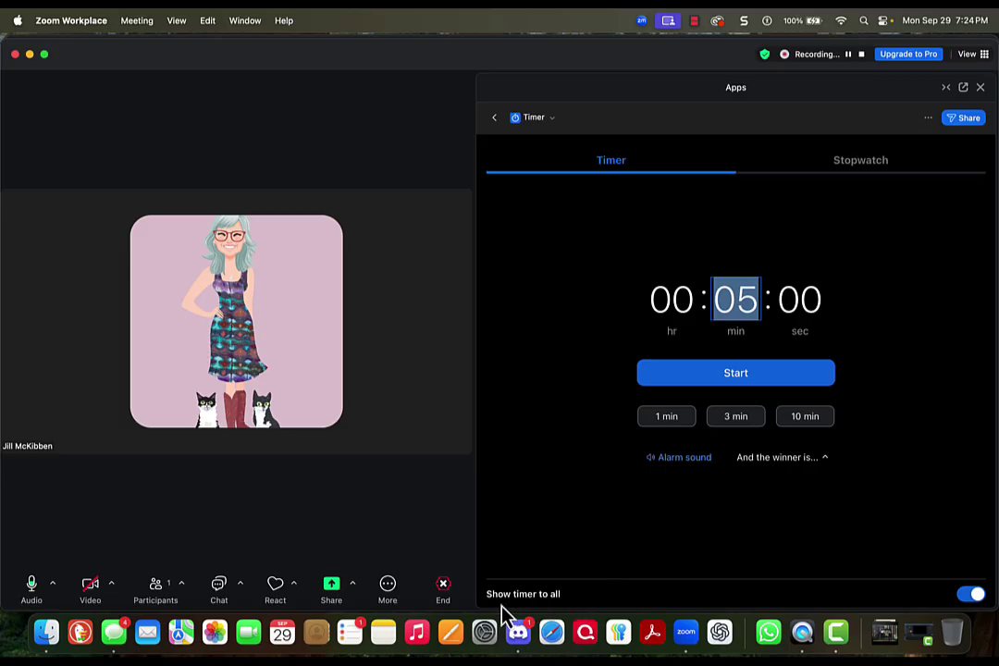
{"action": "left_click", "coordinate": [969, 597]}
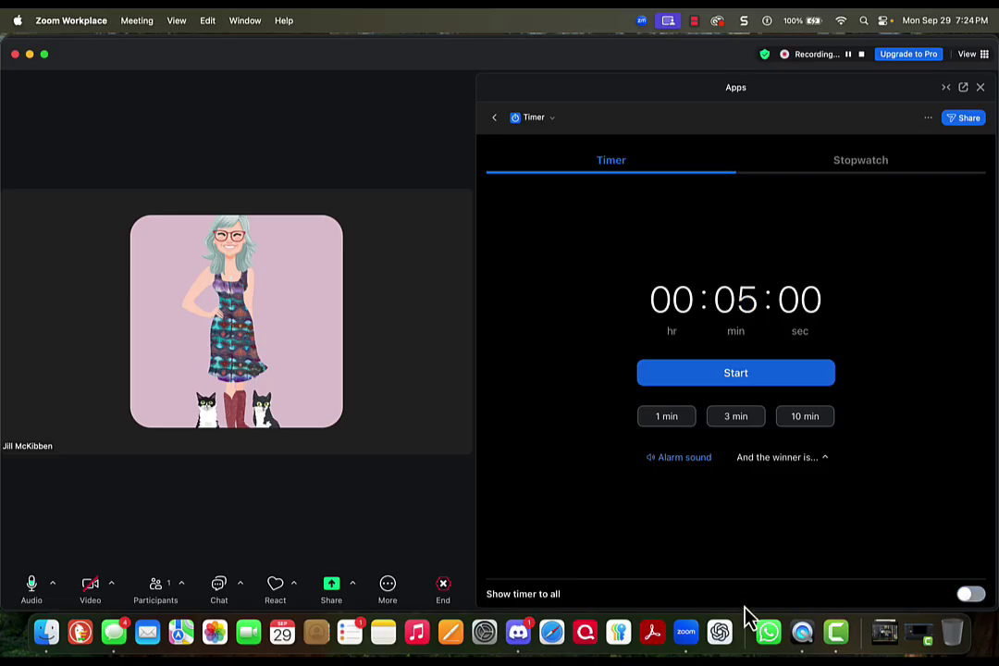
{"action": "left_click", "coordinate": [970, 598]}
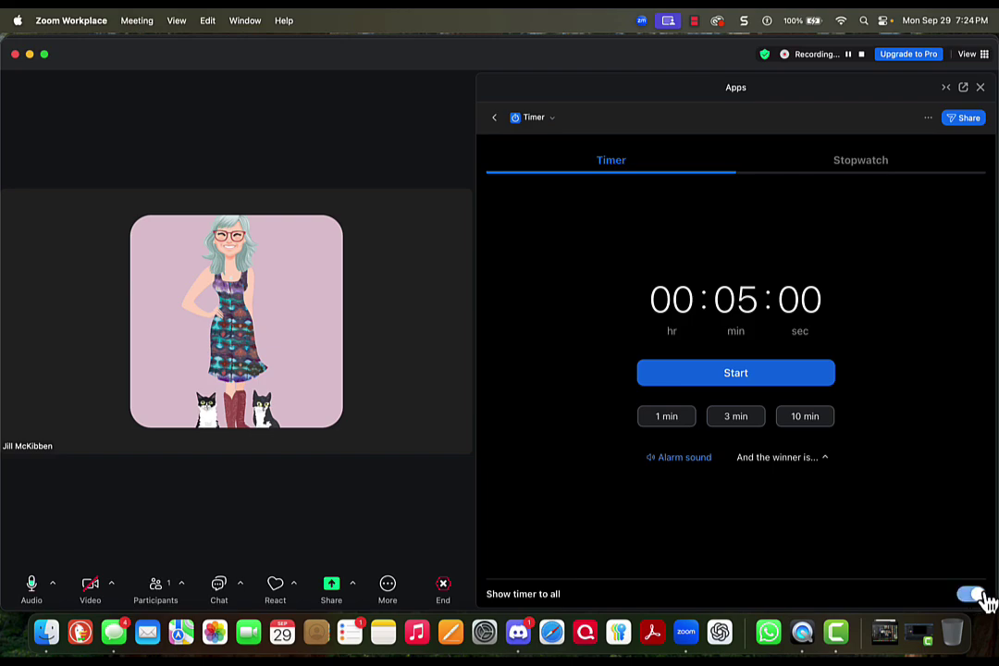
- Set the timer's alarm sound to Vegas and play a preview of it
{"action": "left_click", "coordinate": [670, 469]}
{"action": "left_click", "coordinate": [664, 466]}
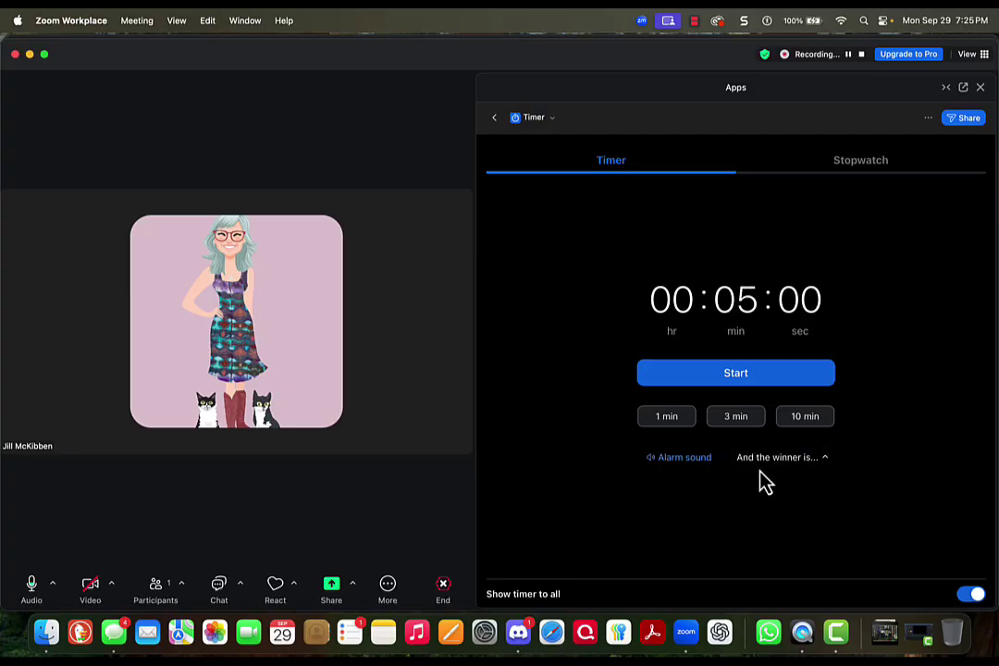
{"action": "left_click", "coordinate": [825, 462]}
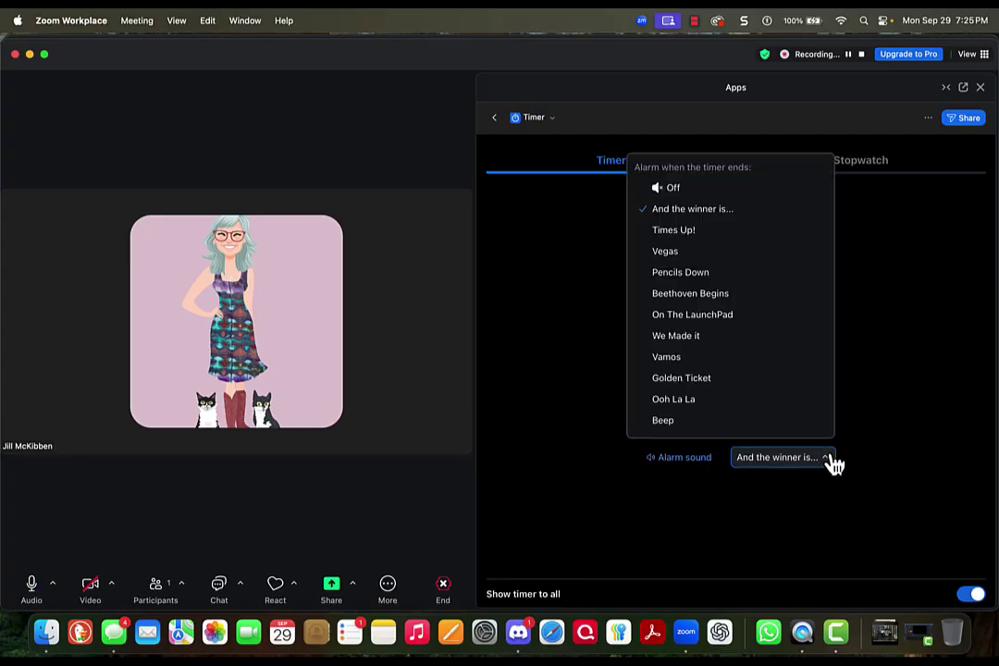
{"action": "mouse_move", "coordinate": [770, 260]}
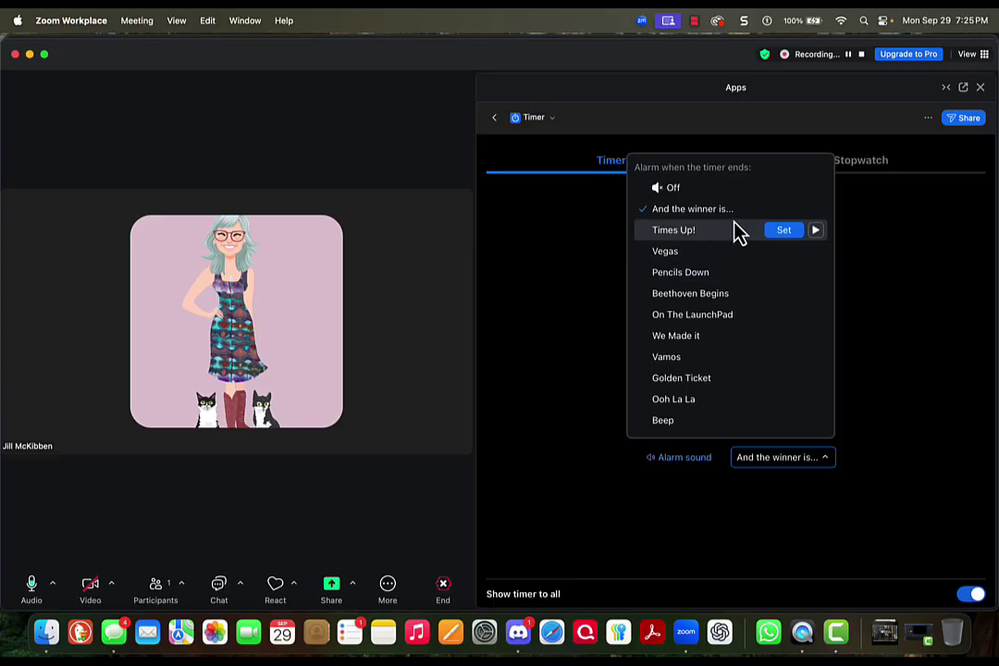
{"action": "left_click", "coordinate": [668, 258]}
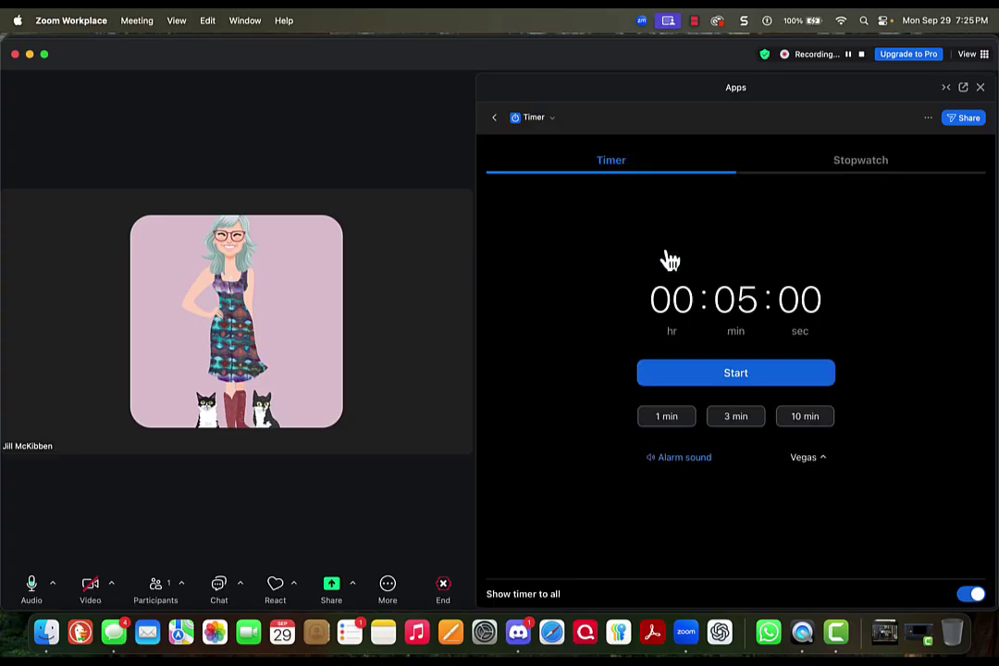
{"action": "left_click", "coordinate": [823, 463]}
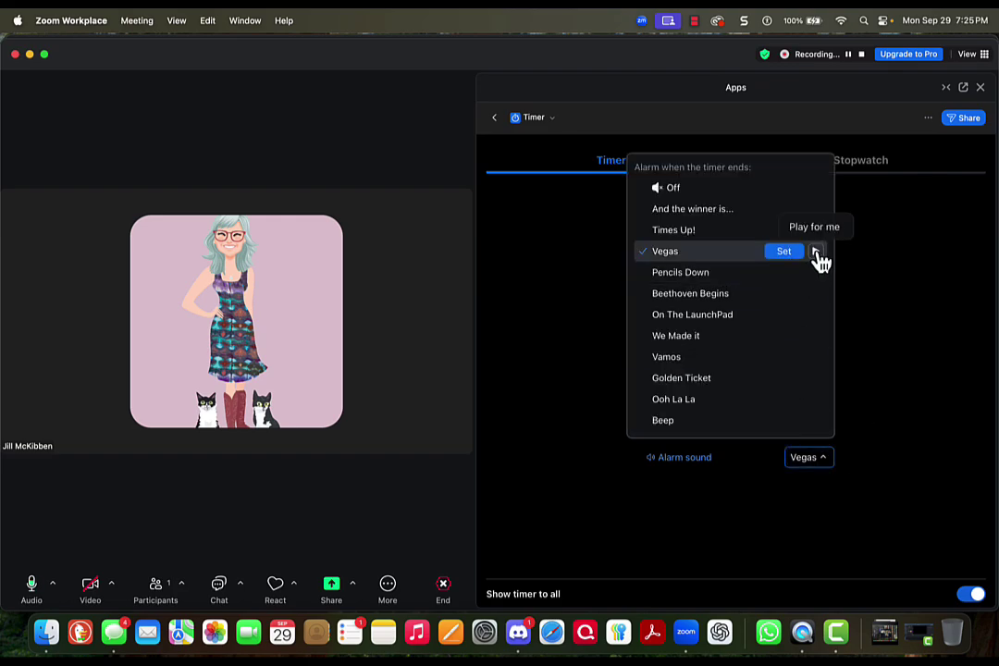
{"action": "left_click", "coordinate": [817, 251]}
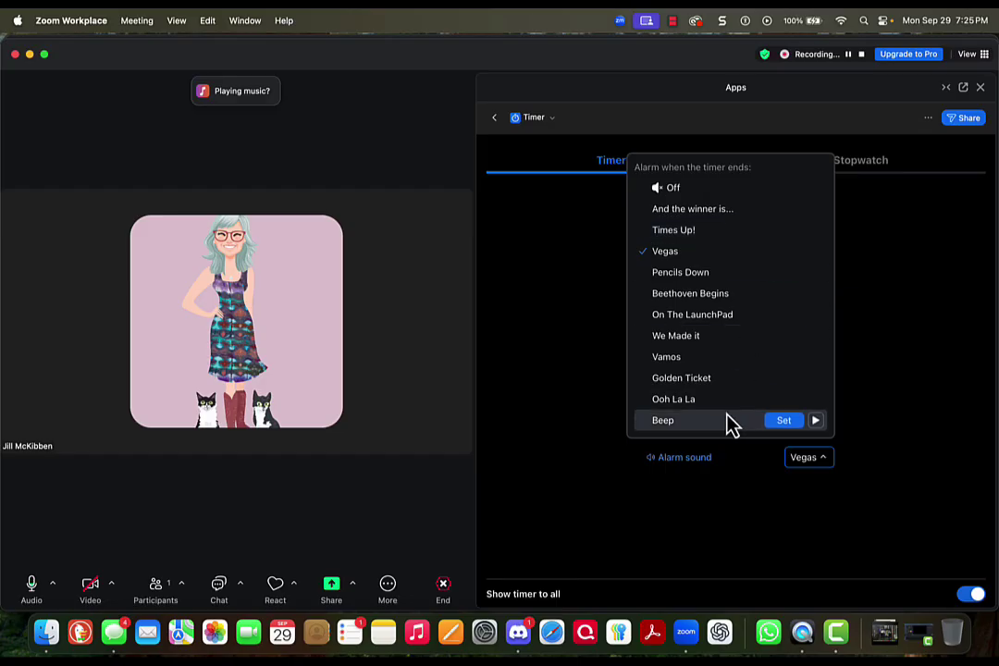
- Change the timer's alarm sound to Beep, previewing it before setting it
{"action": "left_click", "coordinate": [663, 423]}
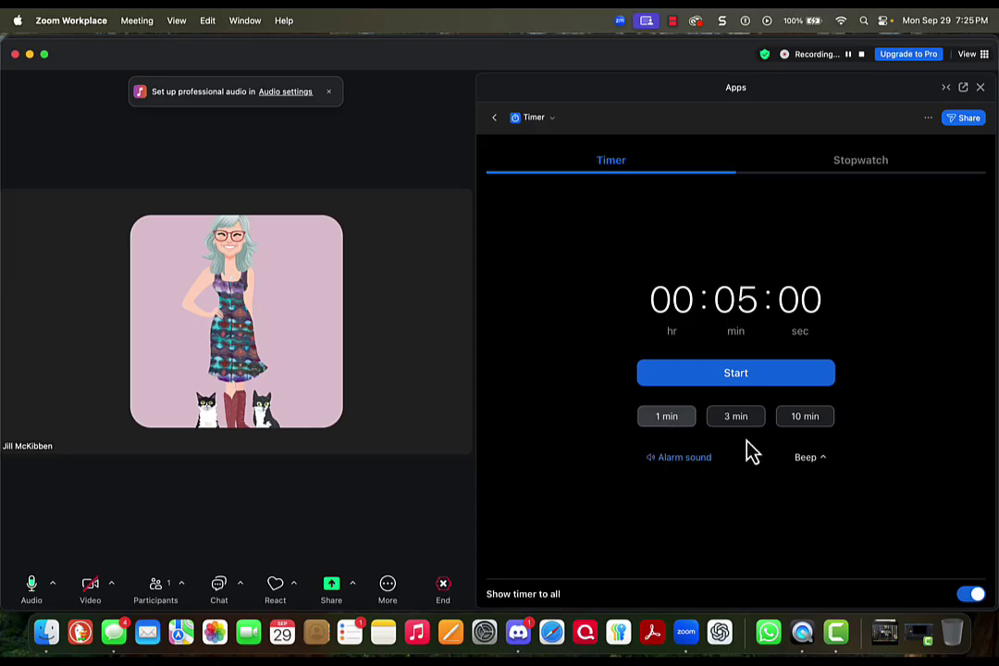
{"action": "left_click", "coordinate": [823, 461]}
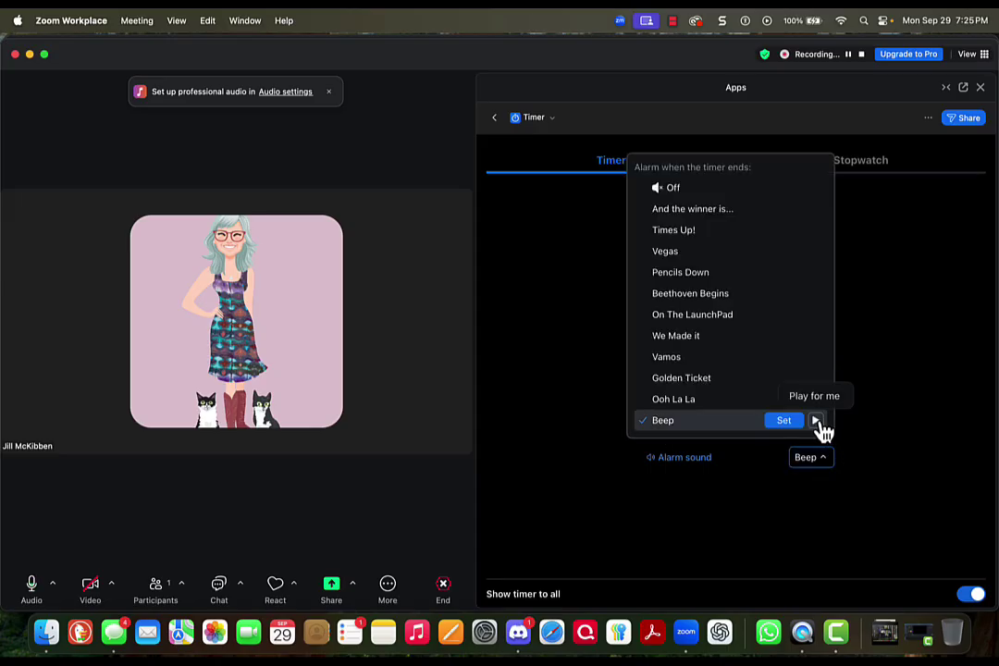
{"action": "left_click", "coordinate": [817, 422]}
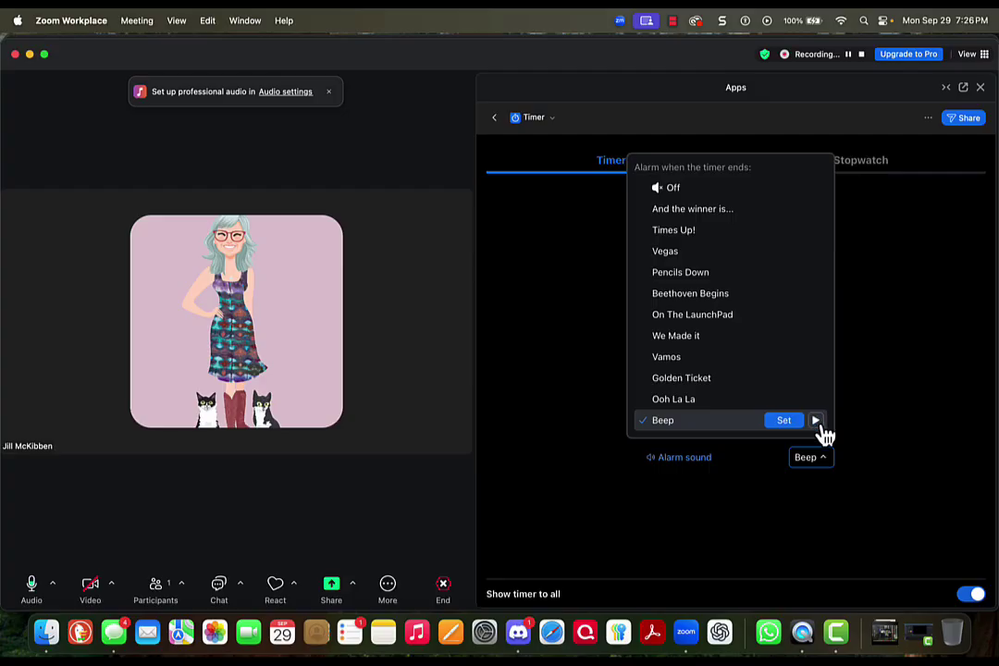
{"action": "left_click", "coordinate": [784, 421]}
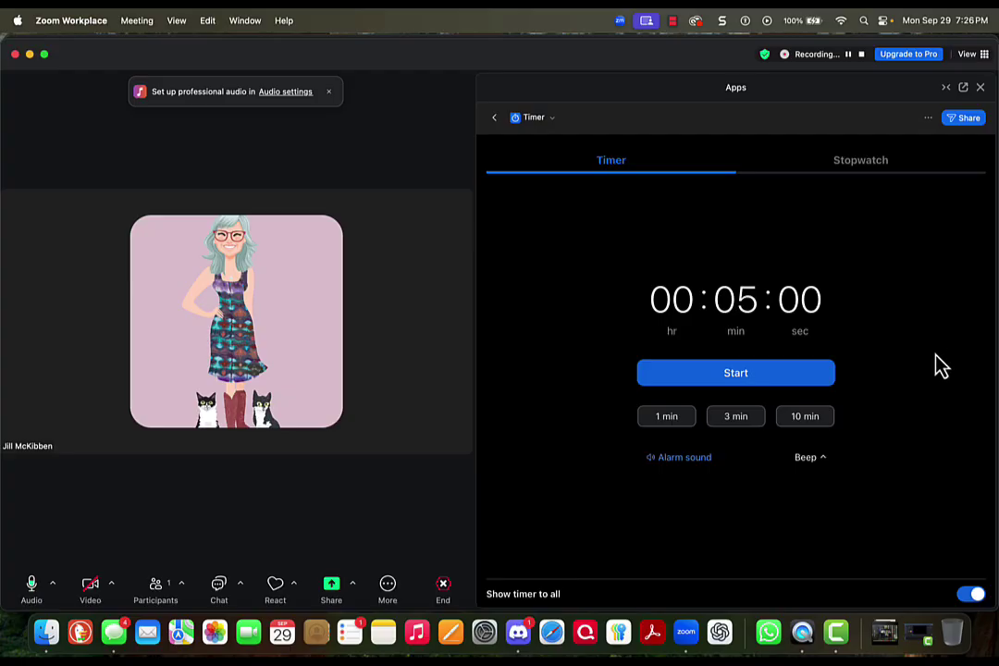
- Run the five-minute countdown, resuming it from its pause and dismissing the start-video notice, and cancel it
{"action": "left_click", "coordinate": [733, 373]}
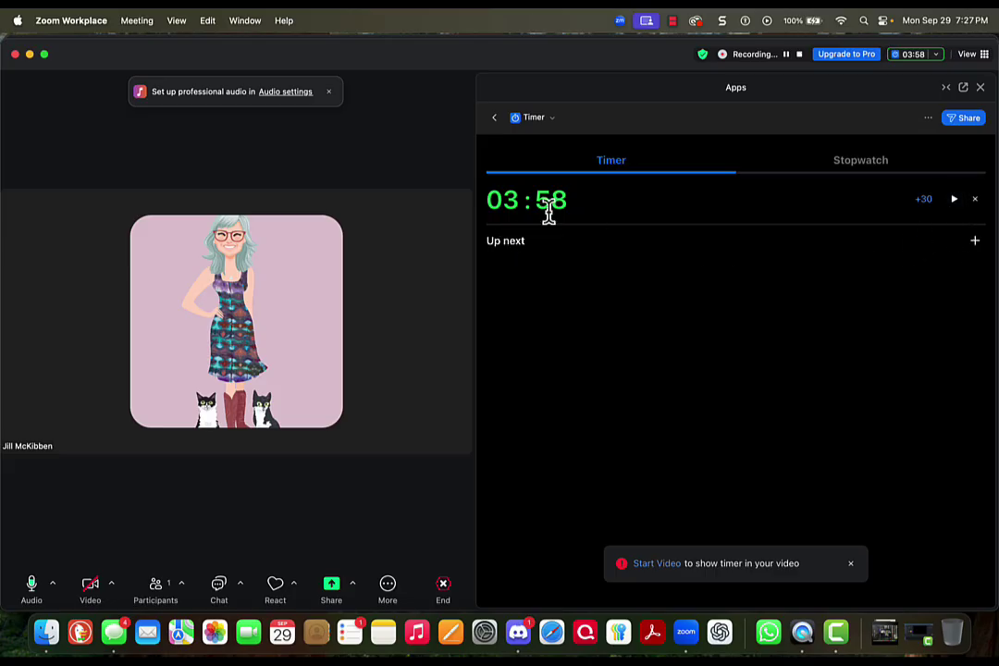
{"action": "left_click", "coordinate": [953, 200]}
{"action": "left_click", "coordinate": [856, 573]}
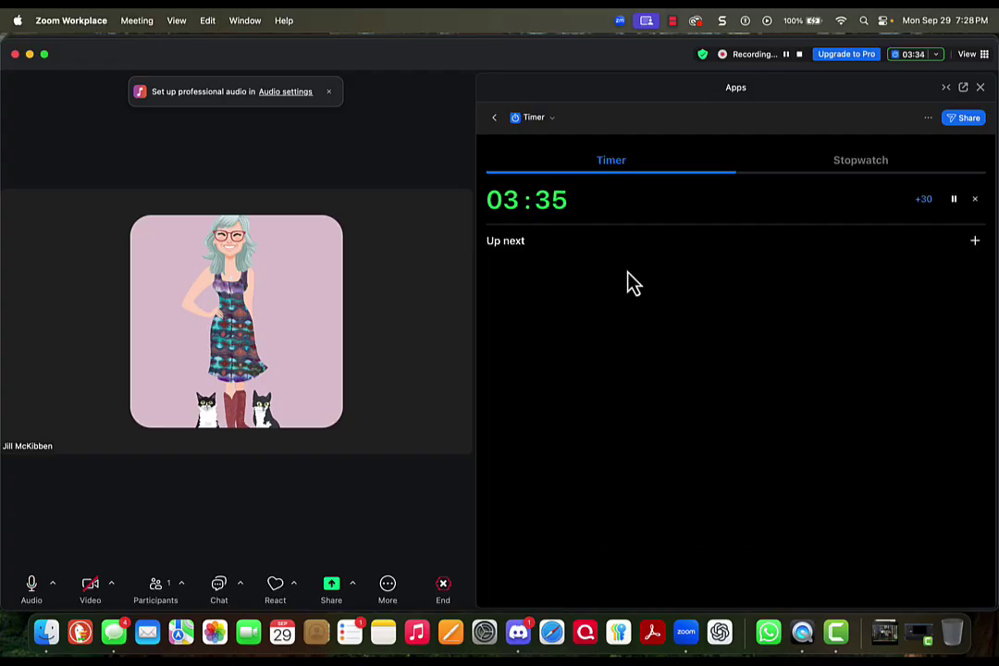
{"action": "left_click", "coordinate": [977, 201]}
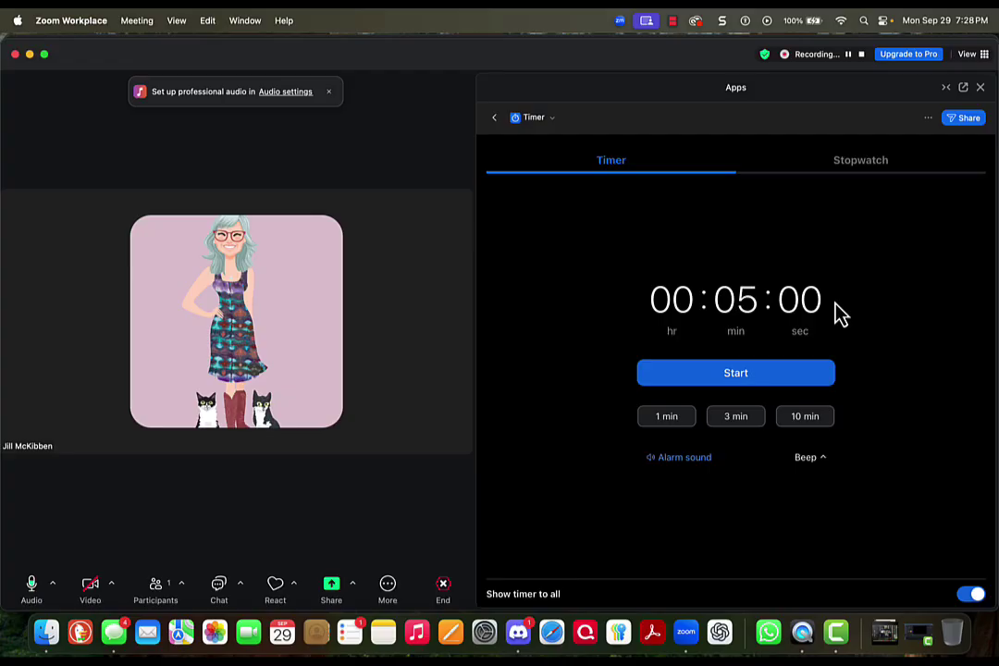
- Set the timer's minutes to 3
{"action": "left_click", "coordinate": [738, 301]}
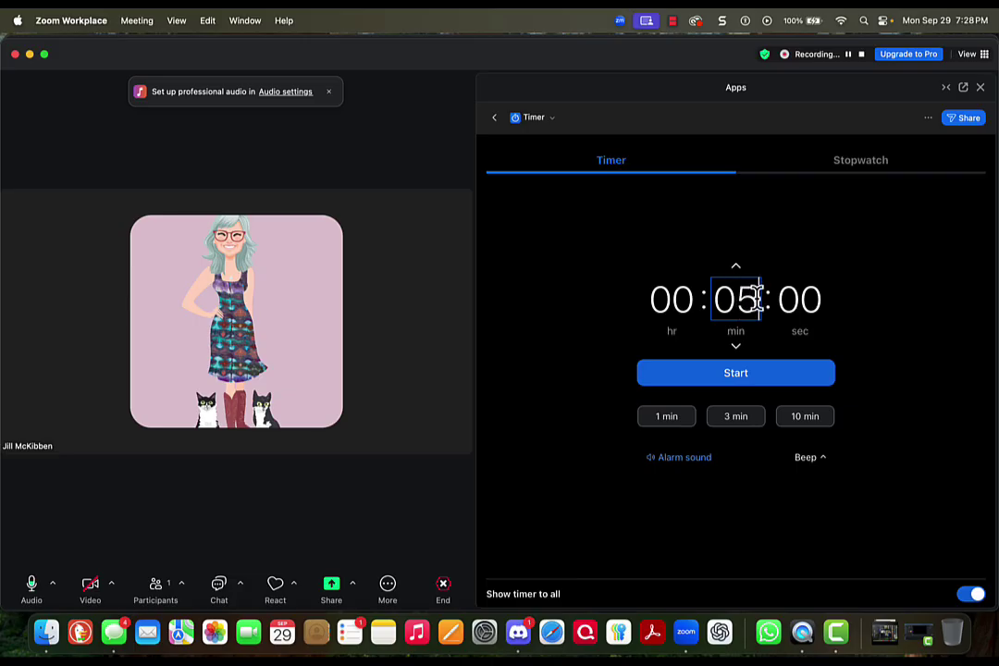
{"action": "key", "text": "BackSpace"}
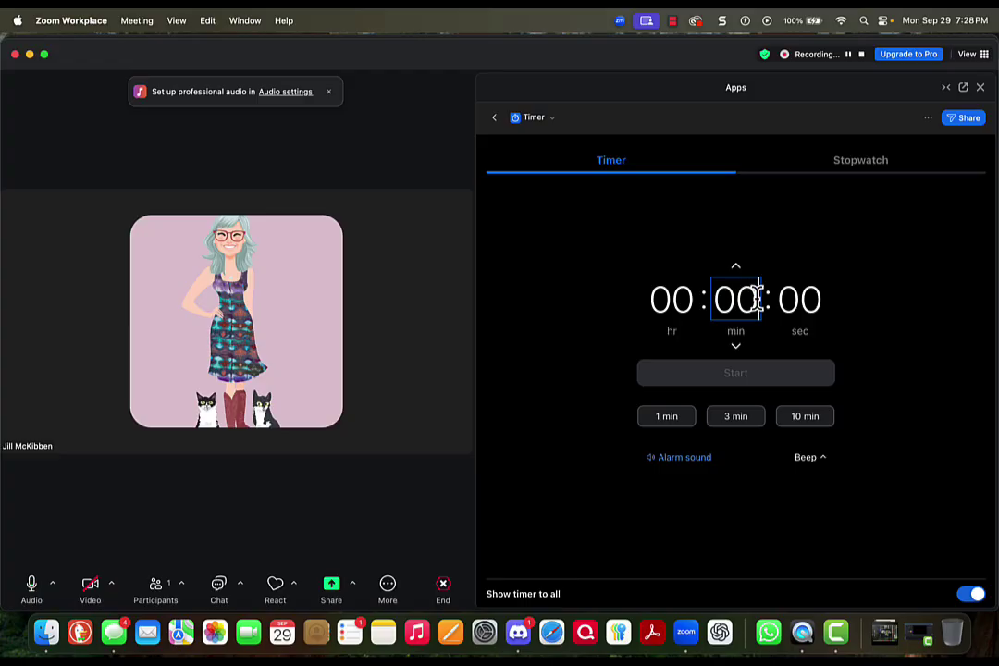
{"action": "type", "text": "3"}
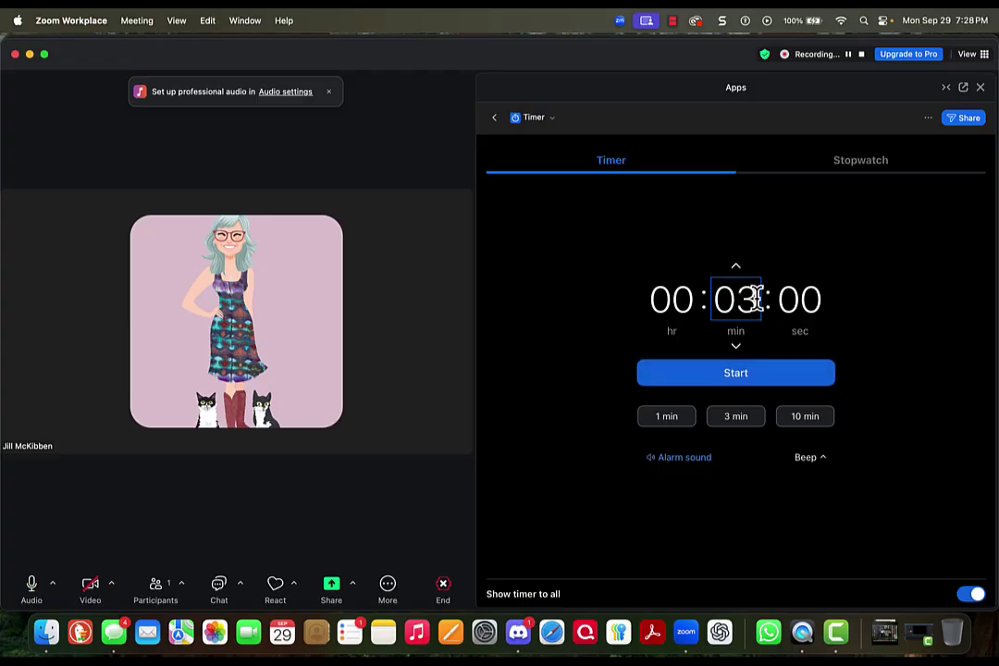
- Step the timer's minutes down and up one at a time, ending at 2, and reset the seconds to 00
{"action": "left_click", "coordinate": [737, 349]}
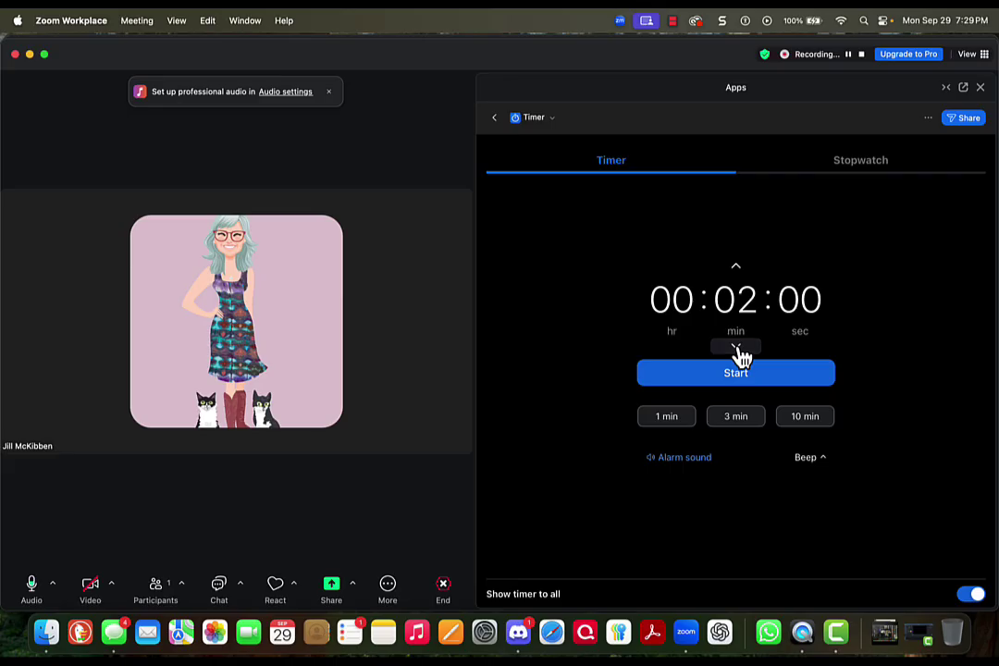
{"action": "left_click", "coordinate": [737, 349]}
{"action": "left_click", "coordinate": [739, 274]}
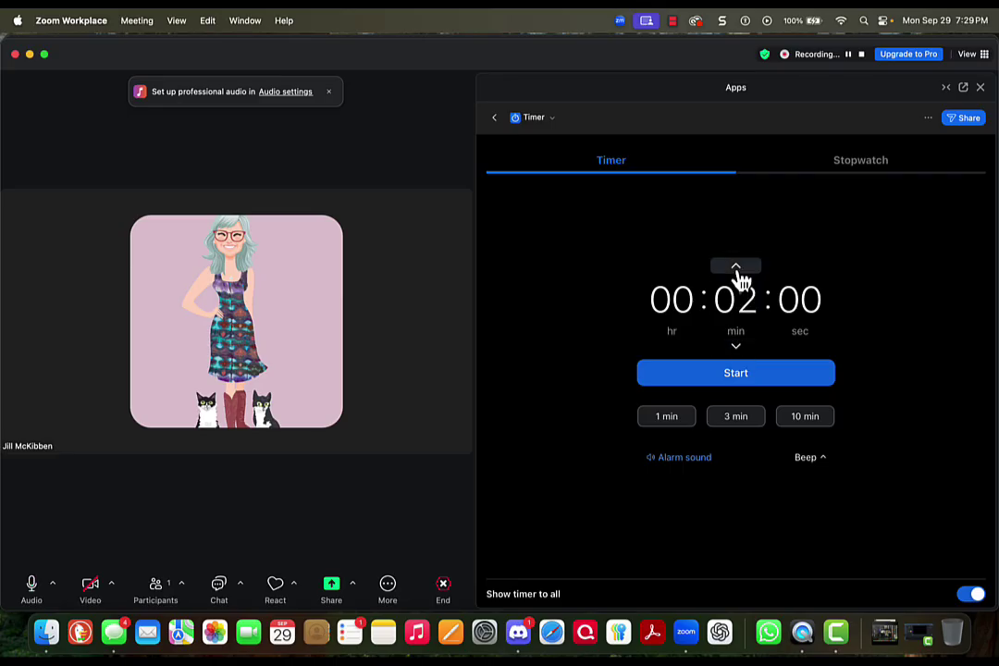
{"action": "left_click", "coordinate": [739, 273]}
{"action": "left_click", "coordinate": [738, 350]}
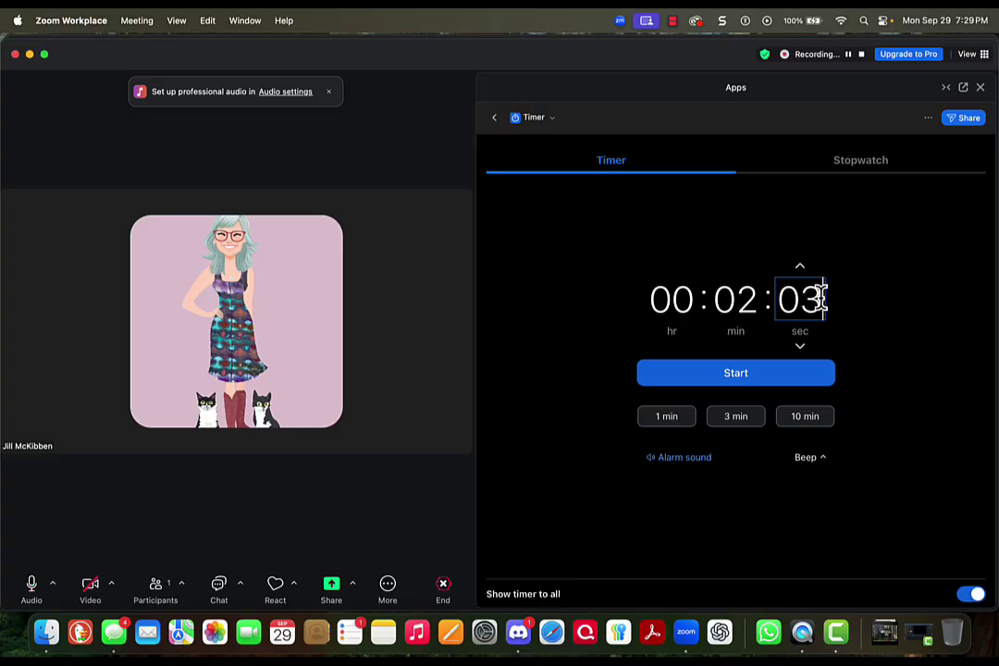
{"action": "type", "text": "0"}
{"action": "type", "text": "00"}
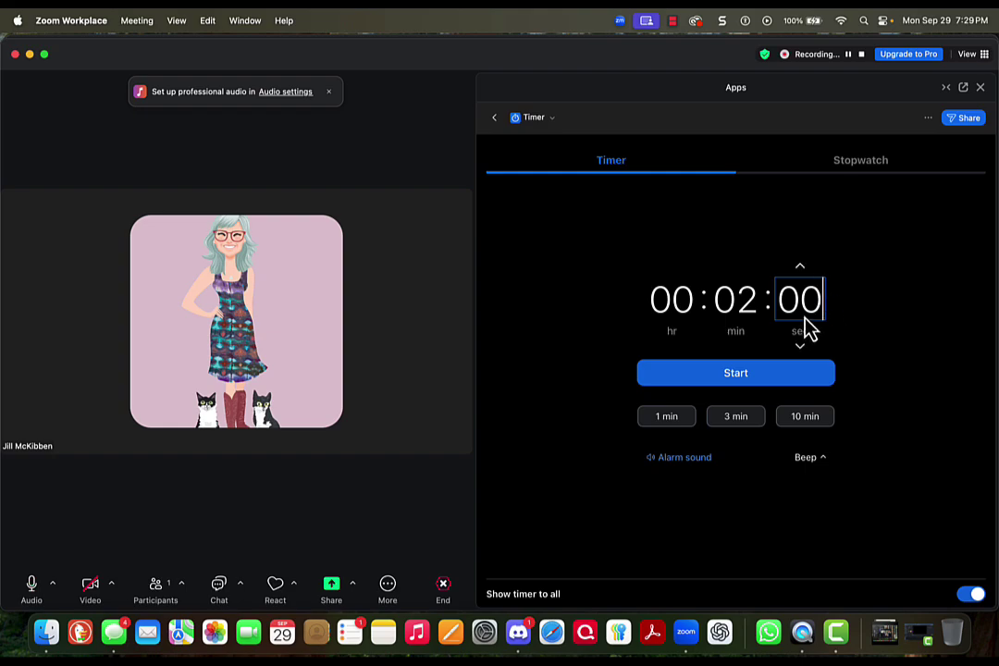
- Set the timer to 0 minutes and 5 seconds, run it past zero and close the expired countdown
{"action": "left_click", "coordinate": [750, 298]}
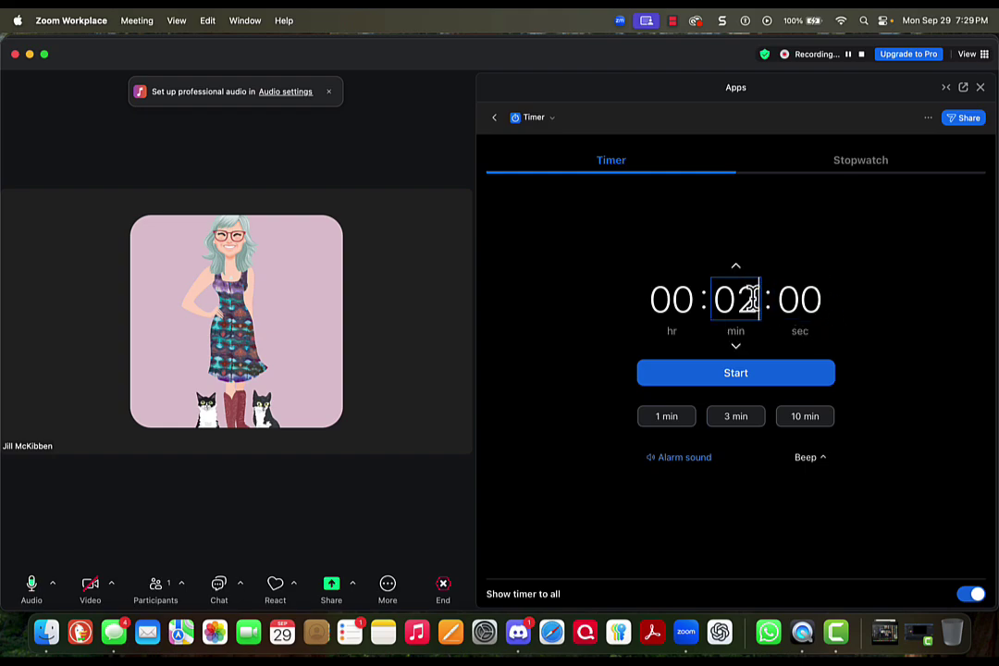
{"action": "key", "text": "BackSpace"}
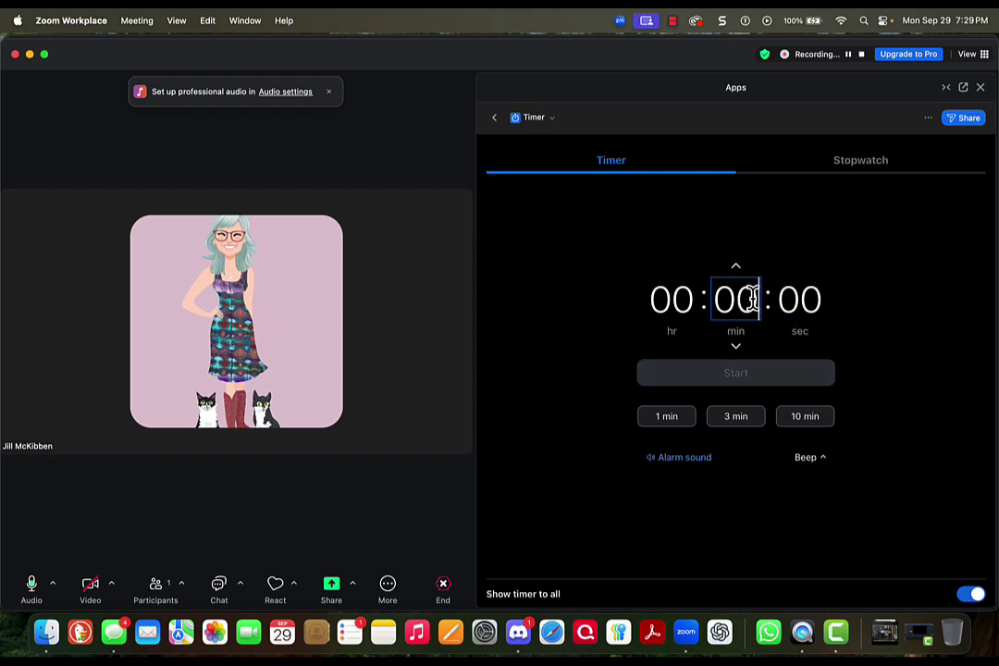
{"action": "left_click", "coordinate": [812, 301]}
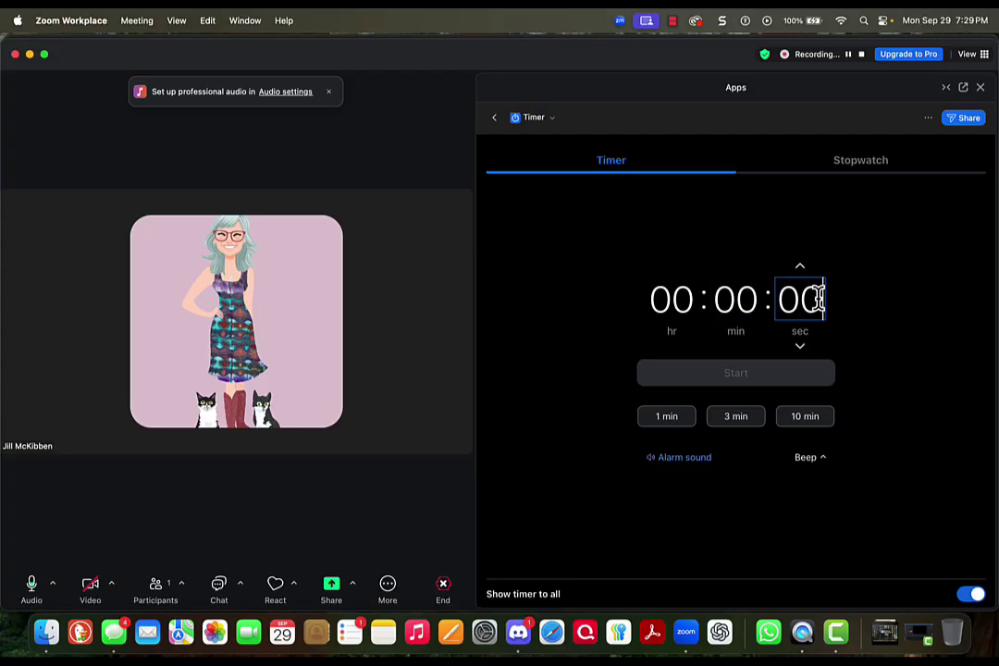
{"action": "type", "text": "10"}
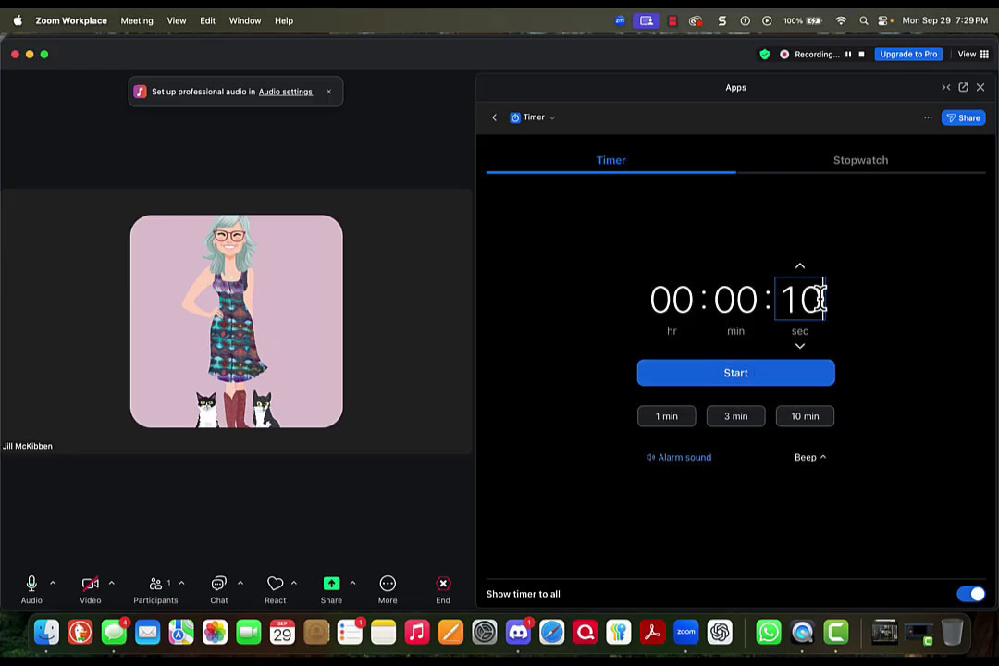
{"action": "key", "text": "BackSpace"}
{"action": "key", "text": "BackSpace"}
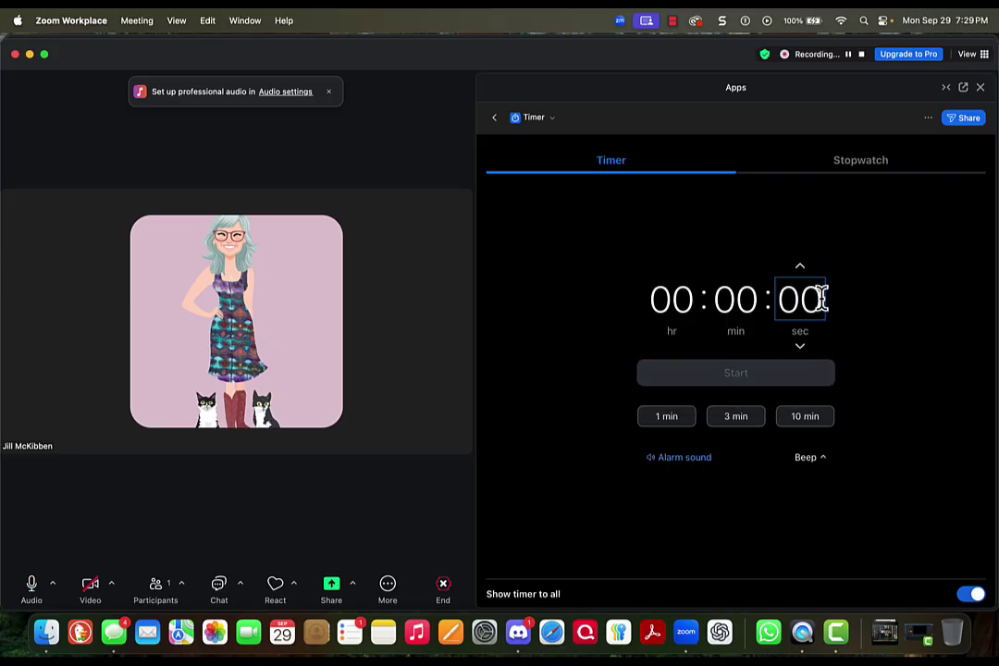
{"action": "type", "text": "5"}
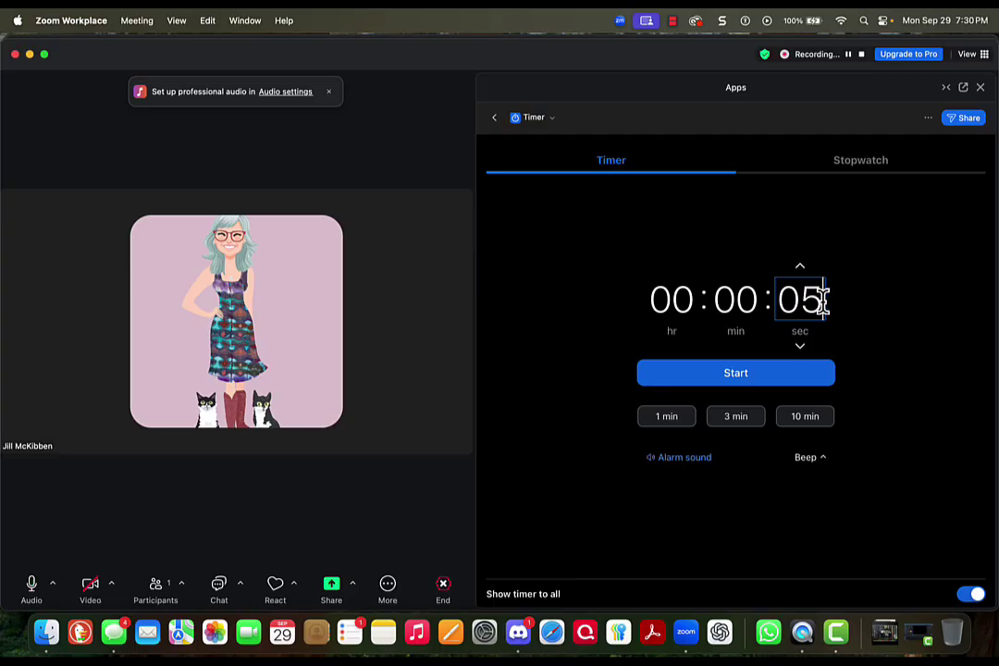
{"action": "left_click", "coordinate": [731, 379]}
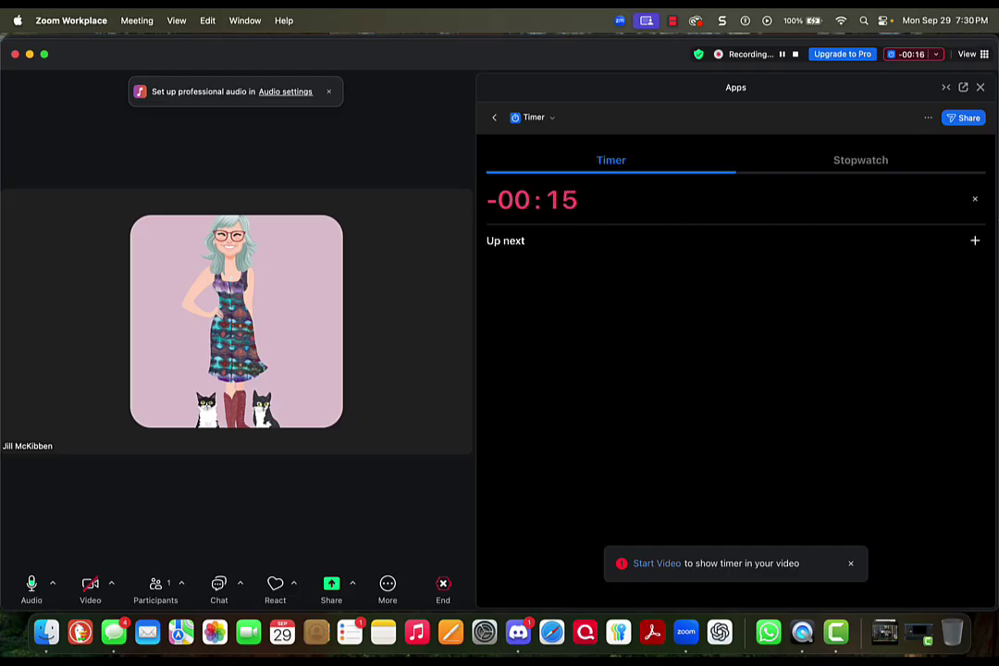
{"action": "left_click", "coordinate": [978, 205]}
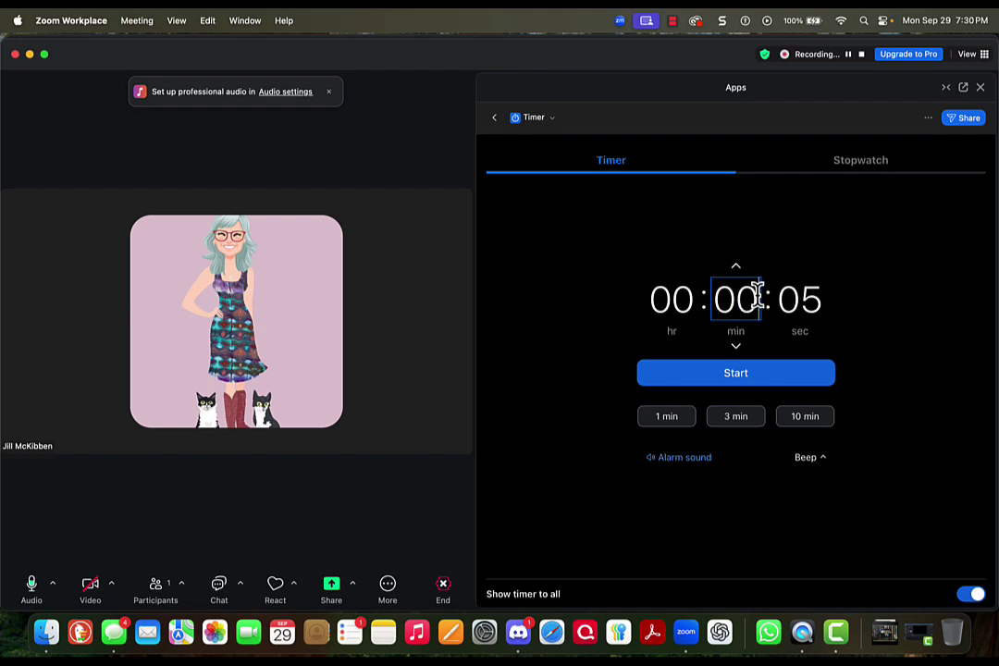
- Set the timer's duration to 2 minutes and 30 seconds
{"action": "type", "text": "2"}
{"action": "key", "text": "Tab"}
{"action": "left_click", "coordinate": [801, 300]}
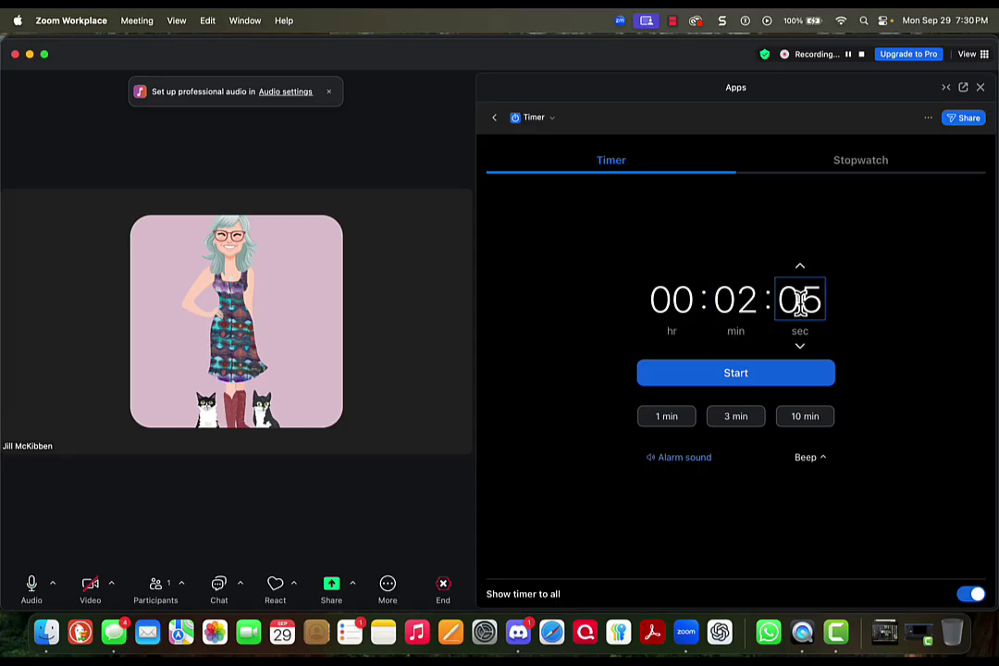
{"action": "key", "text": "BackSpace"}
{"action": "type", "text": "30"}
- Step the timer's seconds down one at a time to 18 and back up to 23
{"action": "left_click", "coordinate": [801, 349]}
{"action": "left_click", "coordinate": [800, 350]}
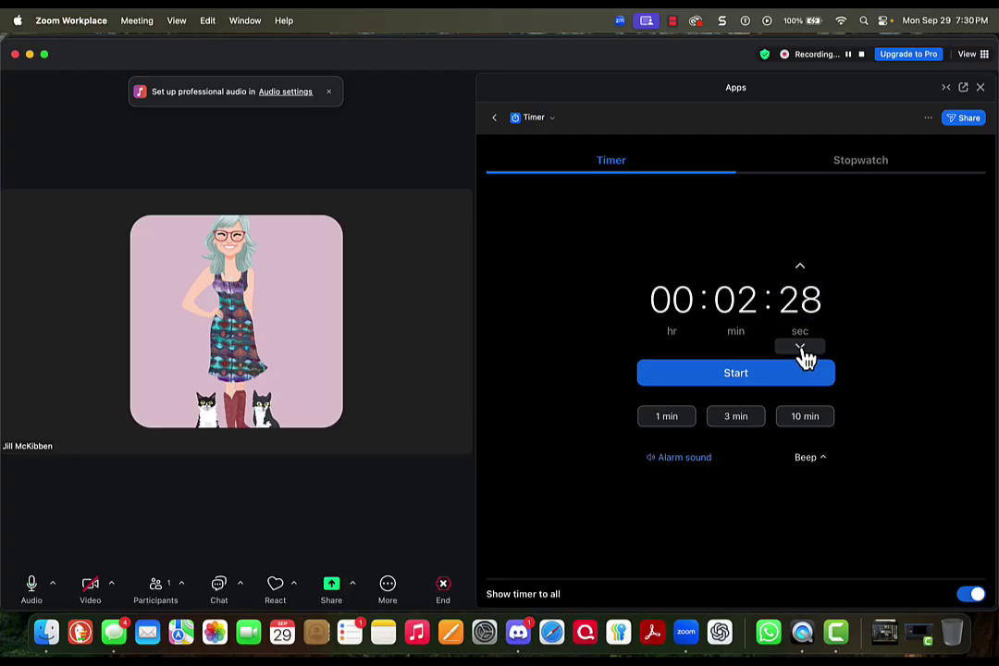
{"action": "left_click", "coordinate": [801, 350]}
{"action": "left_click", "coordinate": [801, 350]}
{"action": "left_click", "coordinate": [801, 349]}
{"action": "left_click", "coordinate": [800, 349]}
{"action": "left_click", "coordinate": [800, 350]}
{"action": "left_click", "coordinate": [801, 349]}
{"action": "left_click", "coordinate": [801, 349]}
{"action": "left_click", "coordinate": [801, 350]}
{"action": "left_click", "coordinate": [801, 350]}
{"action": "left_click", "coordinate": [801, 350]}
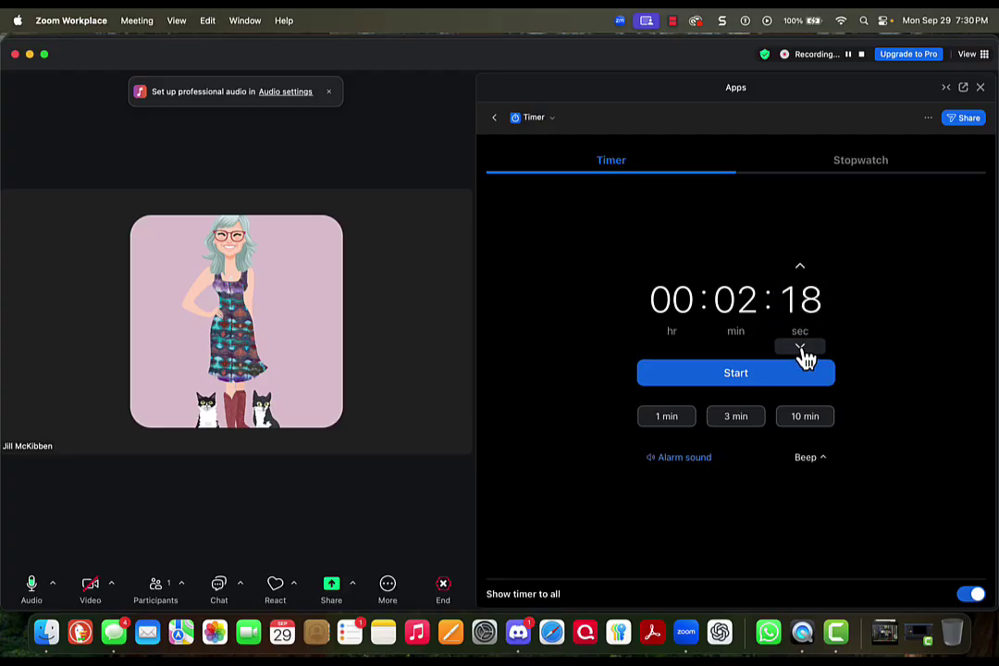
{"action": "left_click", "coordinate": [801, 269]}
{"action": "left_click", "coordinate": [801, 270]}
{"action": "left_click", "coordinate": [801, 269]}
{"action": "left_click", "coordinate": [800, 269]}
{"action": "left_click", "coordinate": [801, 269]}
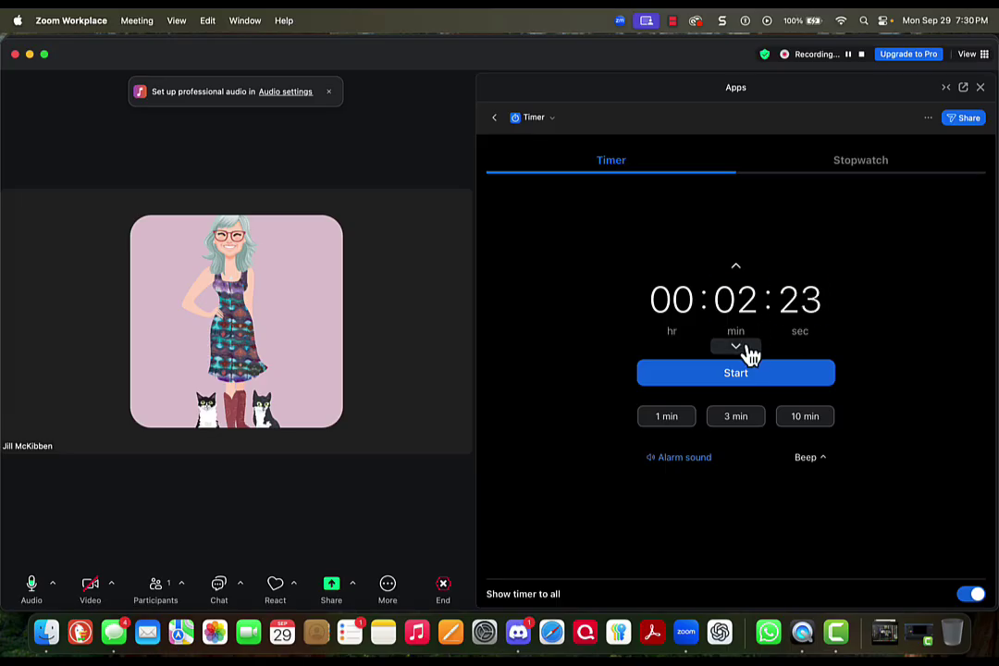
- Step the timer's minutes down until the whole duration is zero, and step them up to end at 6
{"action": "left_click", "coordinate": [737, 348]}
{"action": "left_click", "coordinate": [737, 348]}
{"action": "left_click", "coordinate": [737, 348]}
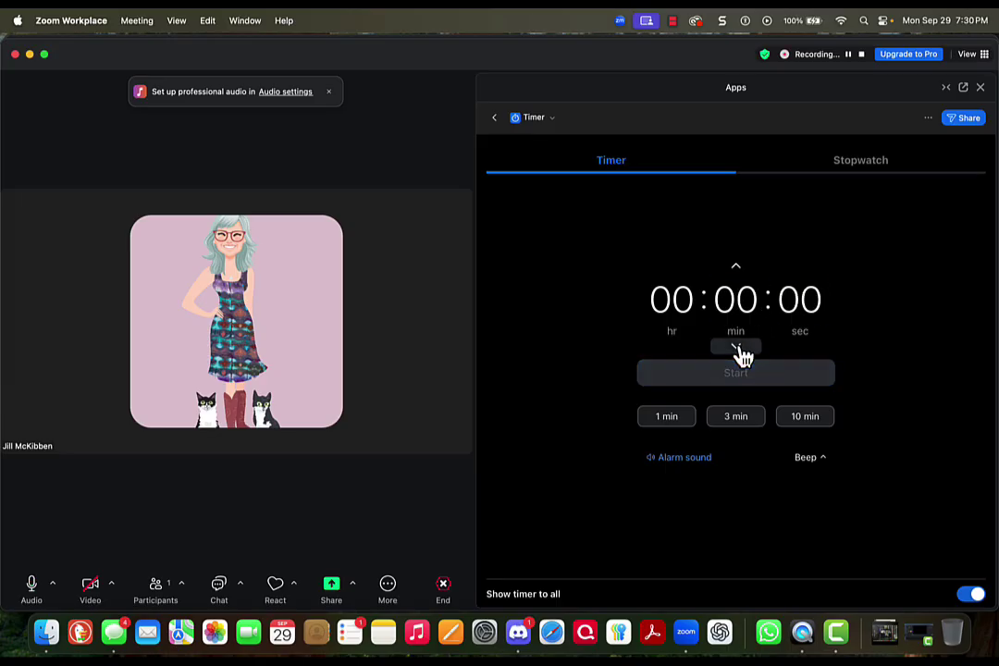
{"action": "left_click", "coordinate": [736, 268]}
{"action": "left_click", "coordinate": [736, 268]}
{"action": "left_click", "coordinate": [736, 268]}
{"action": "left_click", "coordinate": [736, 268]}
{"action": "left_click", "coordinate": [736, 268]}
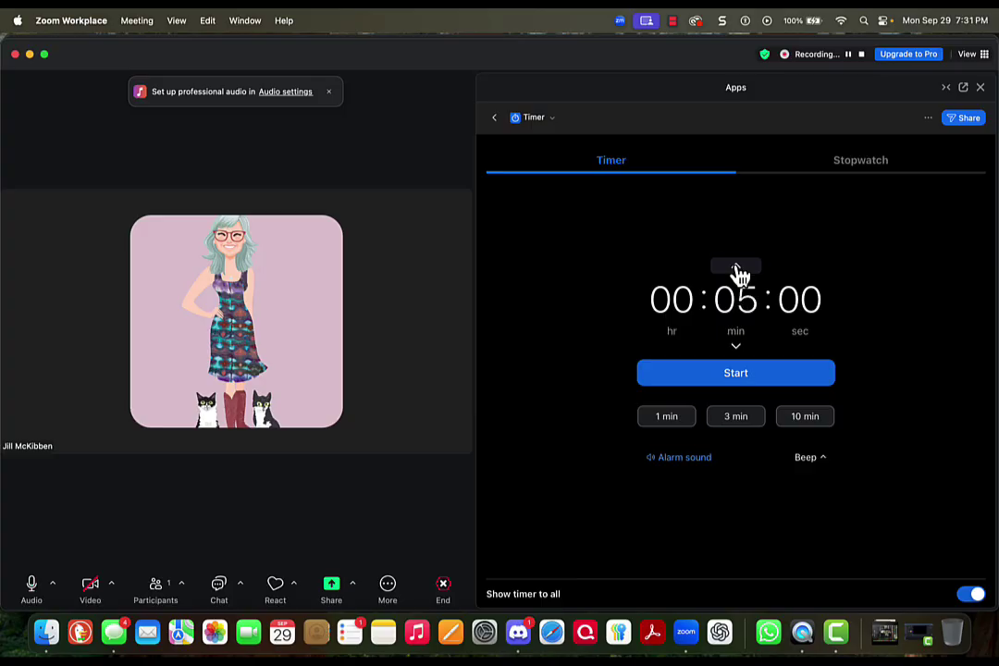
{"action": "left_click", "coordinate": [736, 268]}
{"action": "left_click", "coordinate": [737, 348]}
{"action": "left_click", "coordinate": [737, 270]}
- Close and reopen the Timer app, and switch to the meeting chat and close it
{"action": "left_click", "coordinate": [981, 88]}
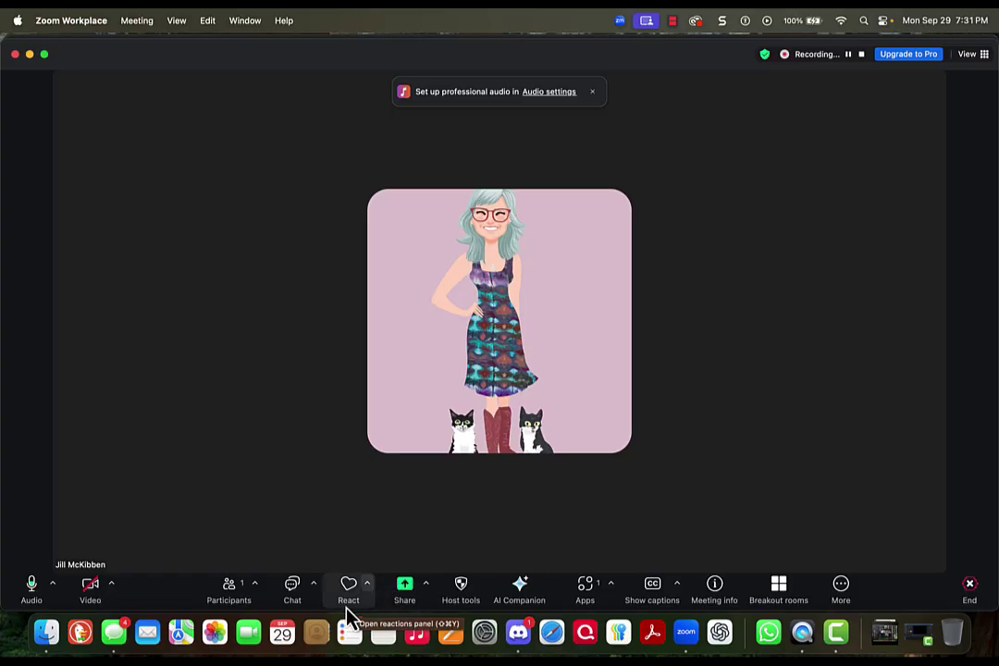
{"action": "left_click", "coordinate": [585, 591]}
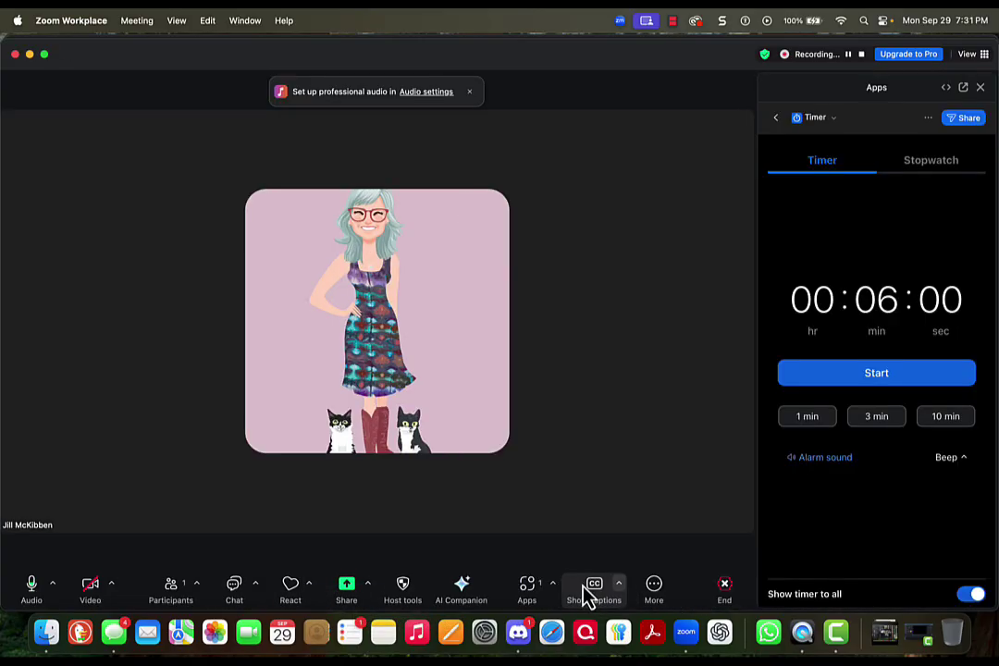
{"action": "left_click", "coordinate": [232, 596]}
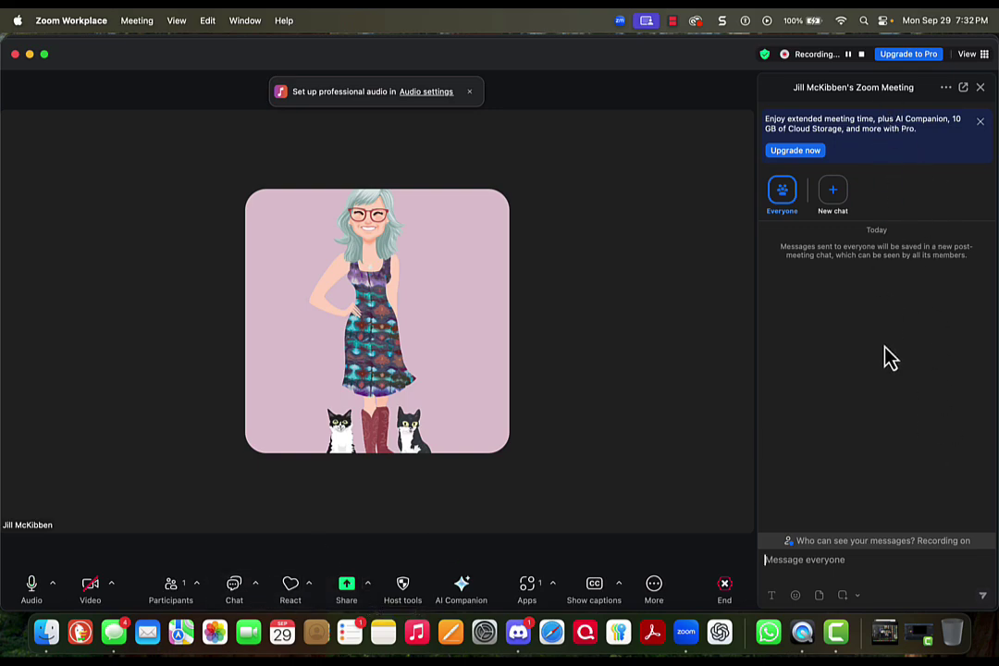
{"action": "left_click", "coordinate": [980, 89]}
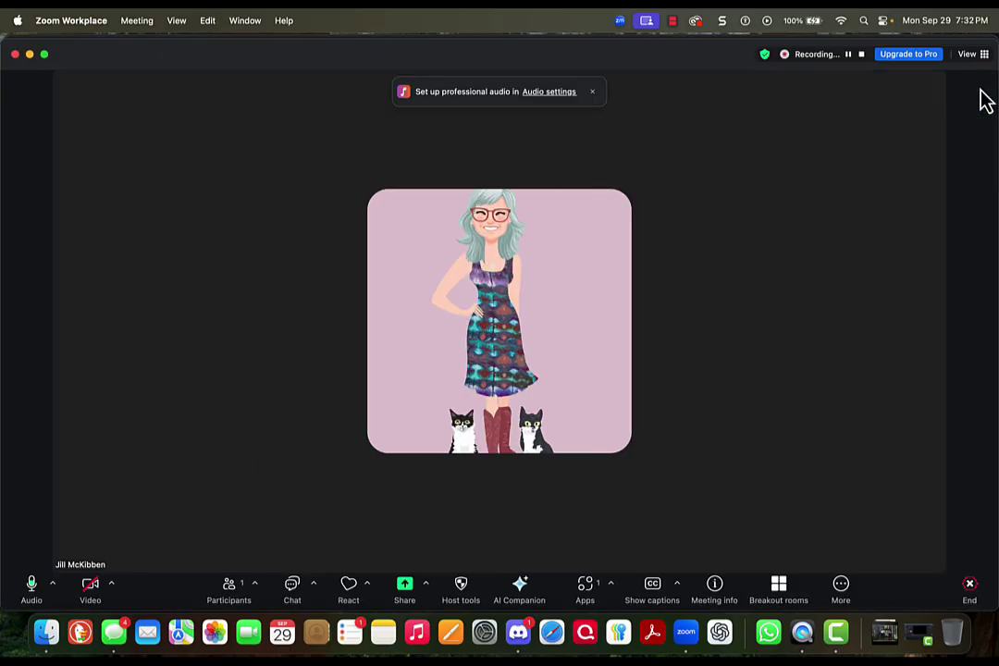
- Reopen the Timer app and start the six-minute countdown, switching to the meeting chat and back to the timer
{"action": "left_click", "coordinate": [585, 592]}
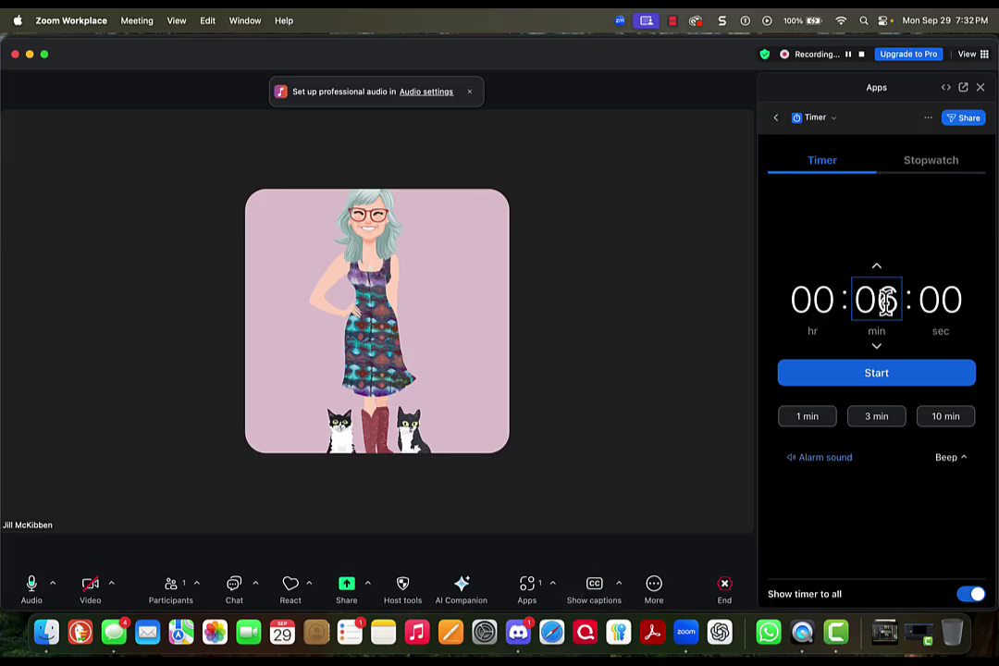
{"action": "left_click", "coordinate": [876, 374]}
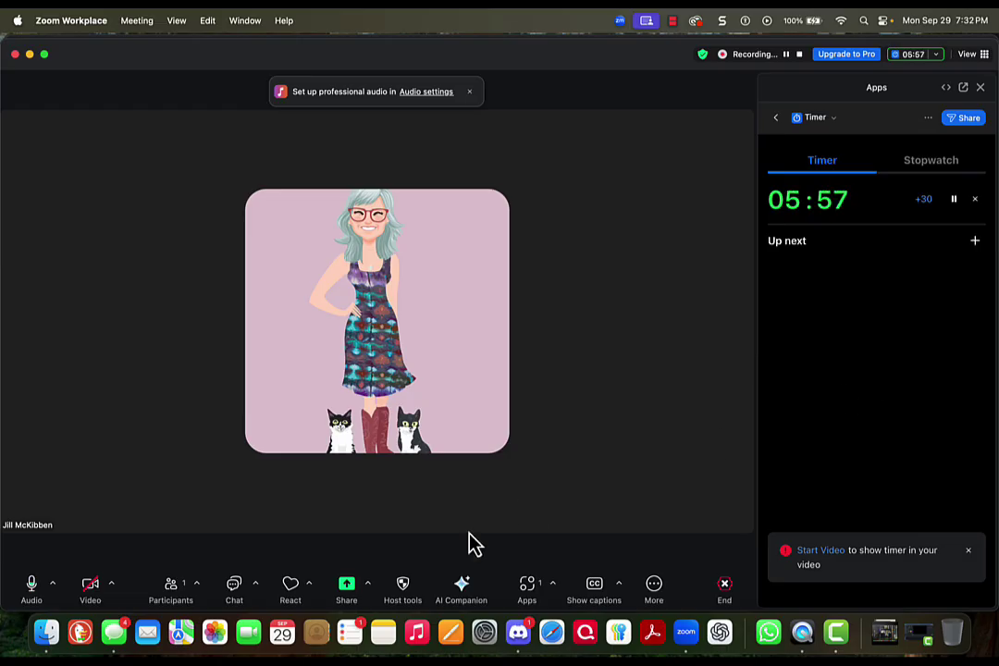
{"action": "left_click", "coordinate": [233, 591]}
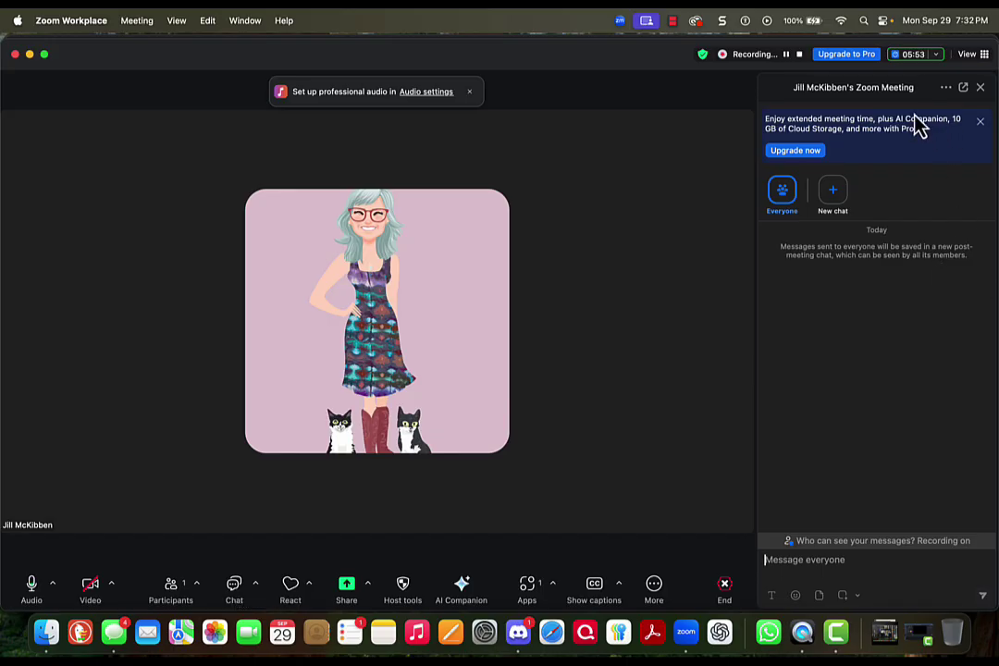
{"action": "left_click", "coordinate": [908, 56]}
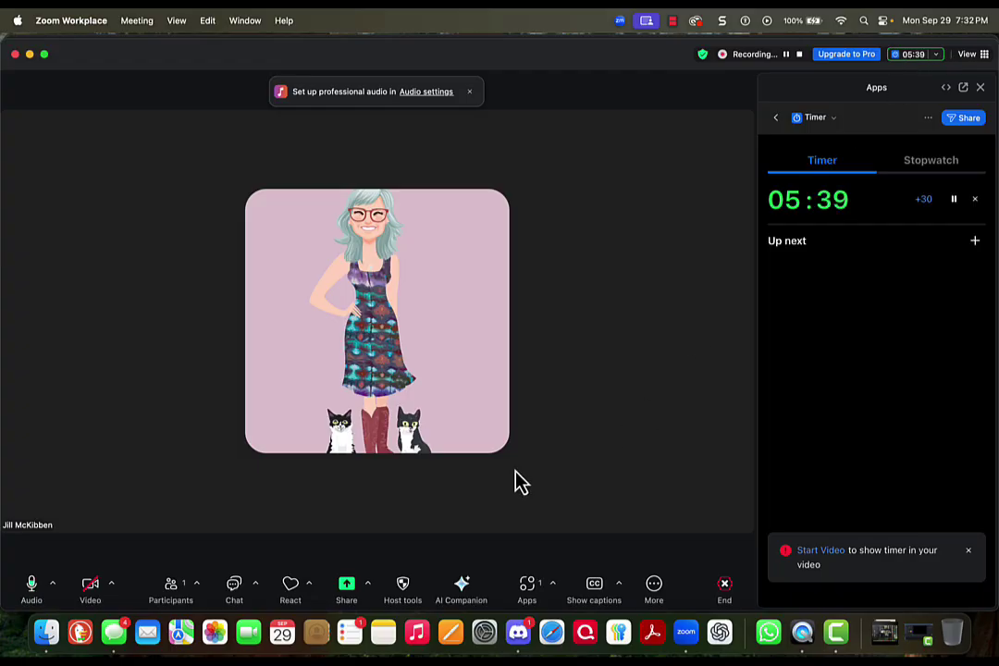
- Draft the filler chat message "alkdsj'falskdjfa;lskj" to everyone with the participants list also open, and return to the running timer
{"action": "left_click", "coordinate": [236, 592]}
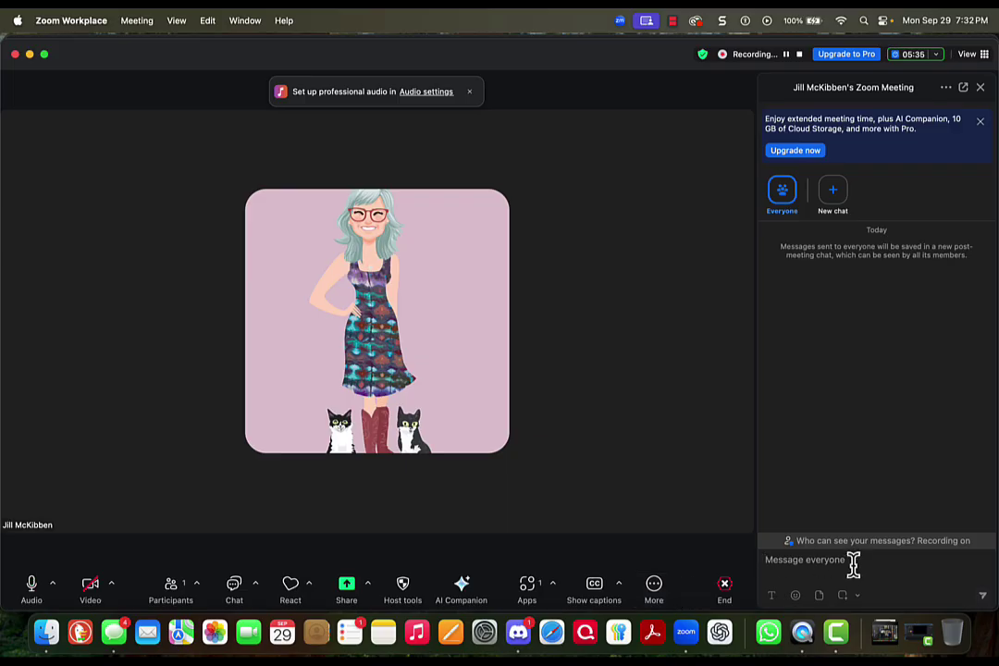
{"action": "type", "text": "alkdsjfa;skdjfa;lsk"}
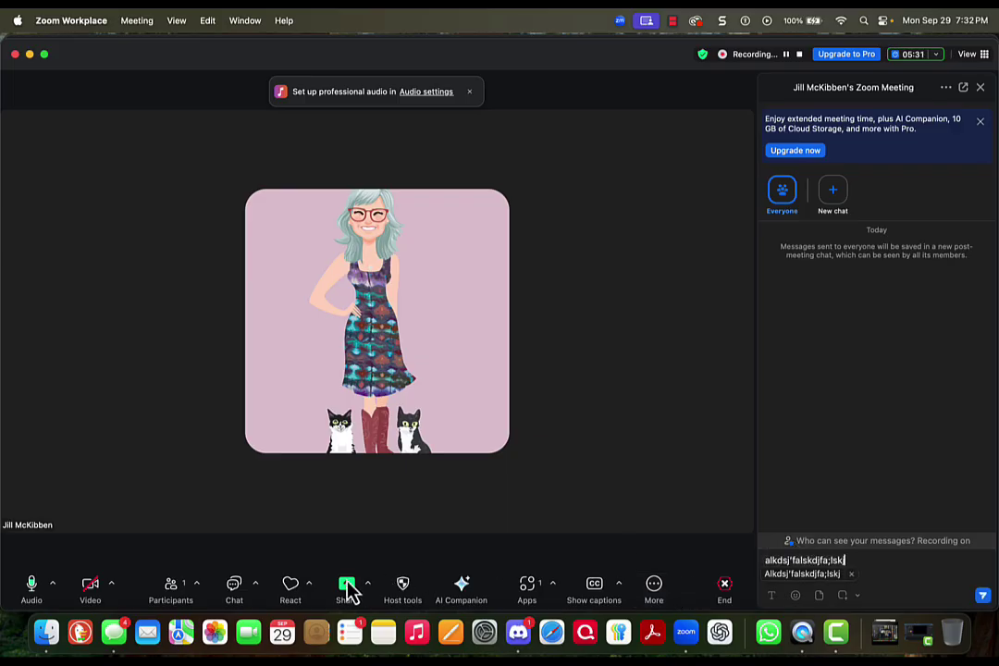
{"action": "left_click", "coordinate": [174, 590]}
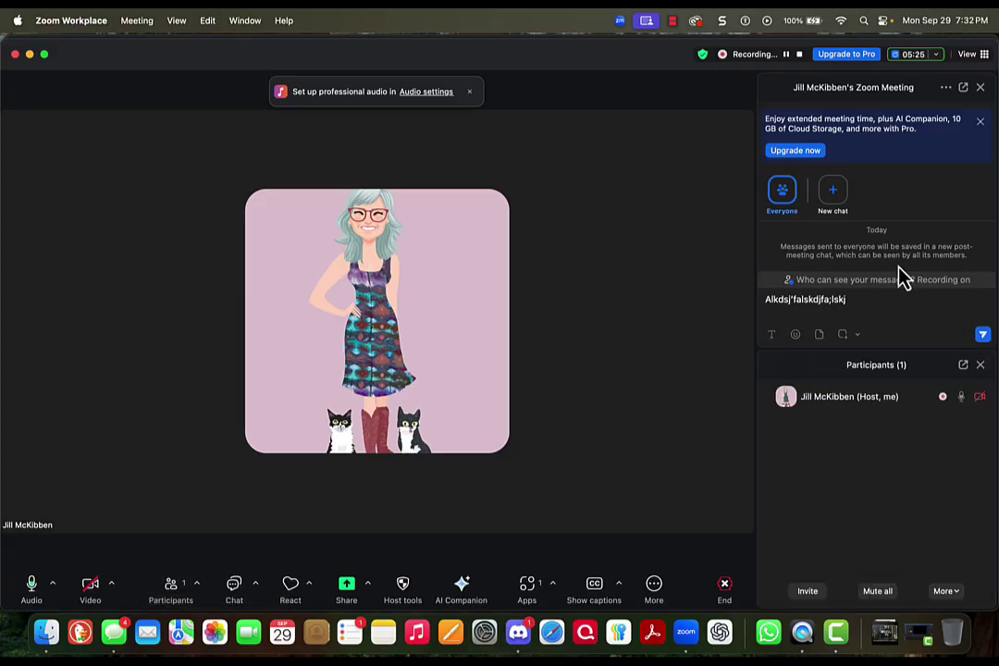
{"action": "left_click", "coordinate": [913, 59]}
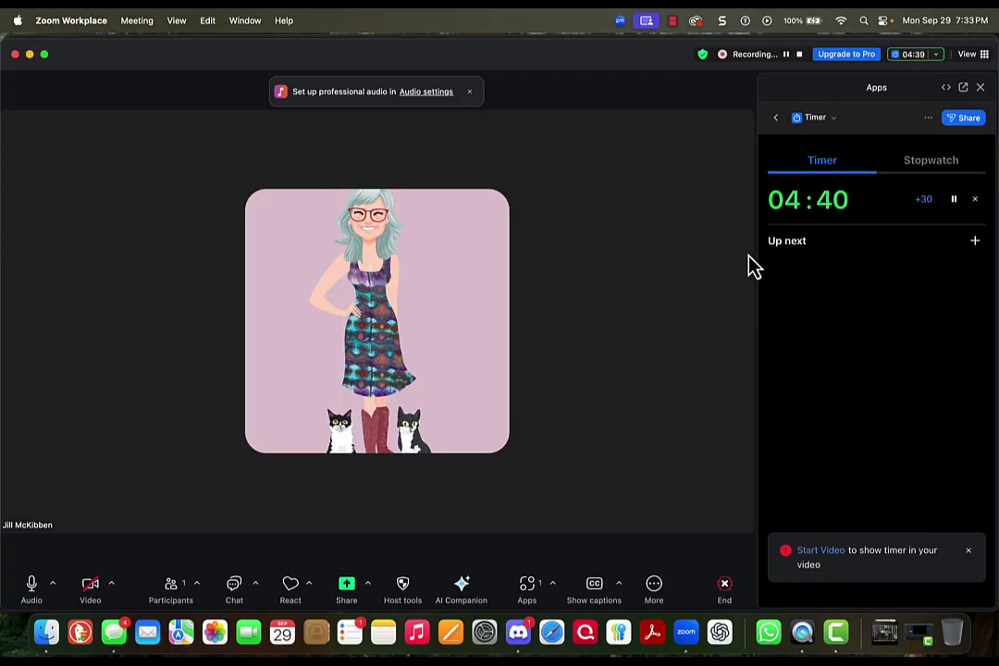
{"action": "left_click", "coordinate": [674, 24]}
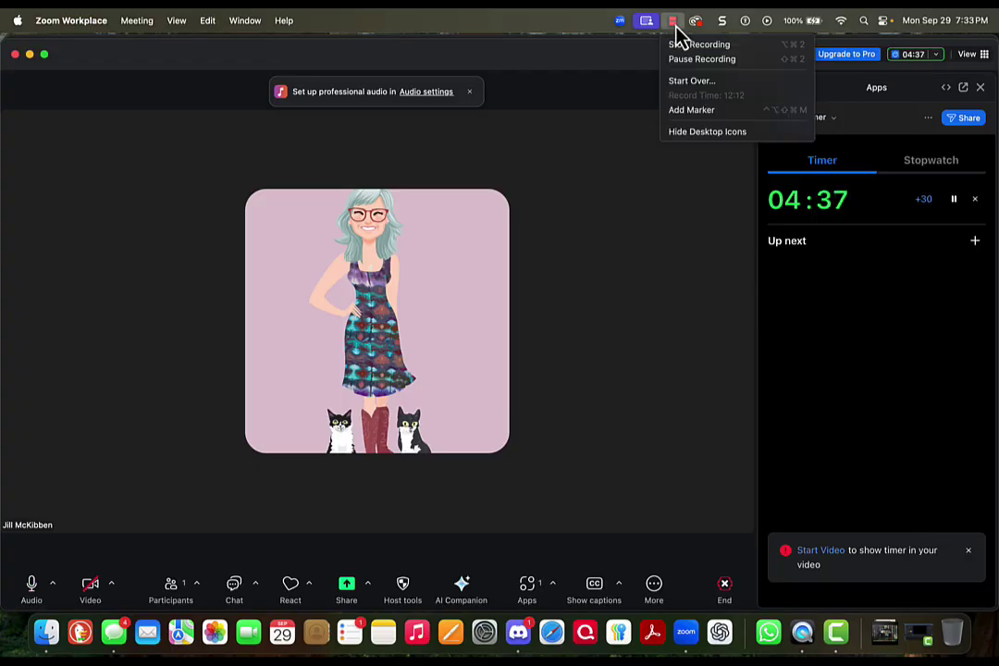